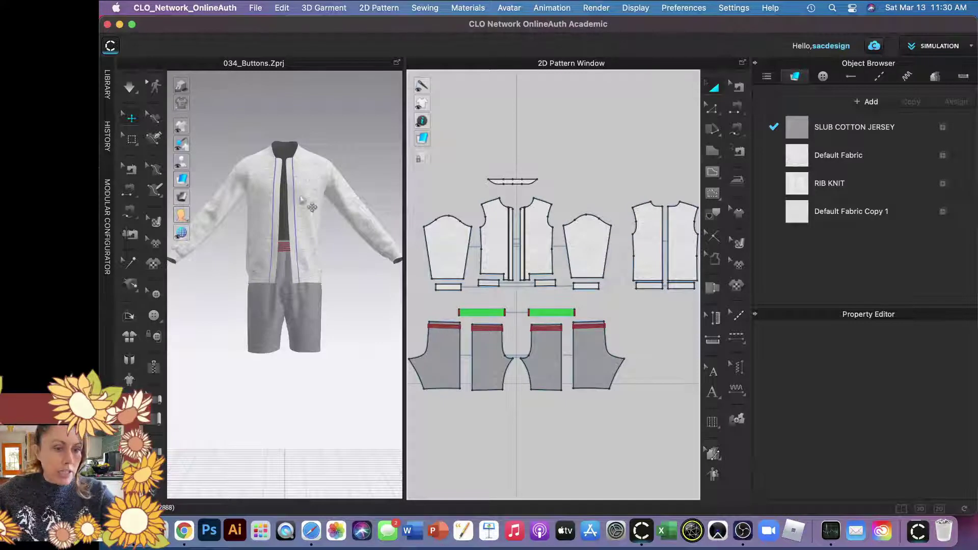
Sew each front placket's free edge to the opposite placket's inner edge with Segment Sewing, and simulate the jacket front closing.
scroll(294, 230, up, 5)
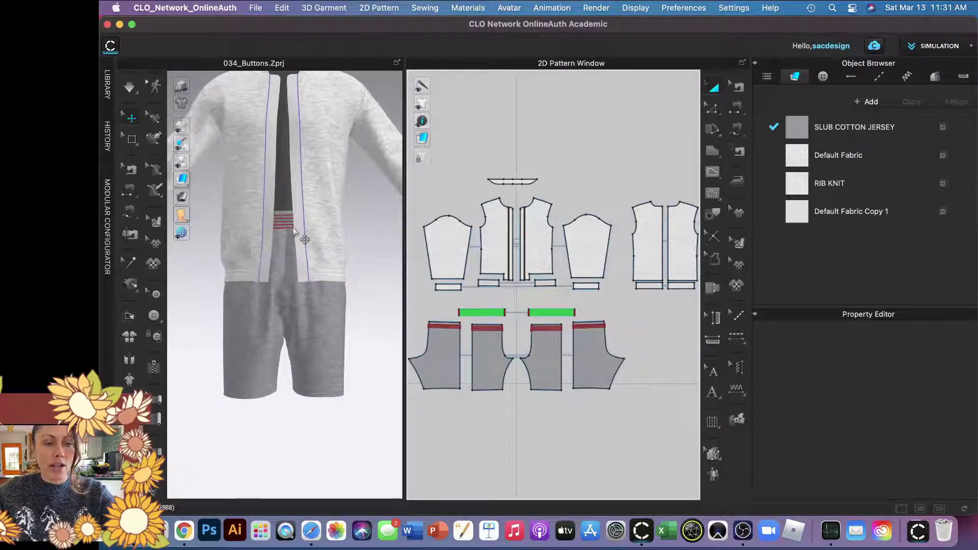
scroll(287, 206, down, 4)
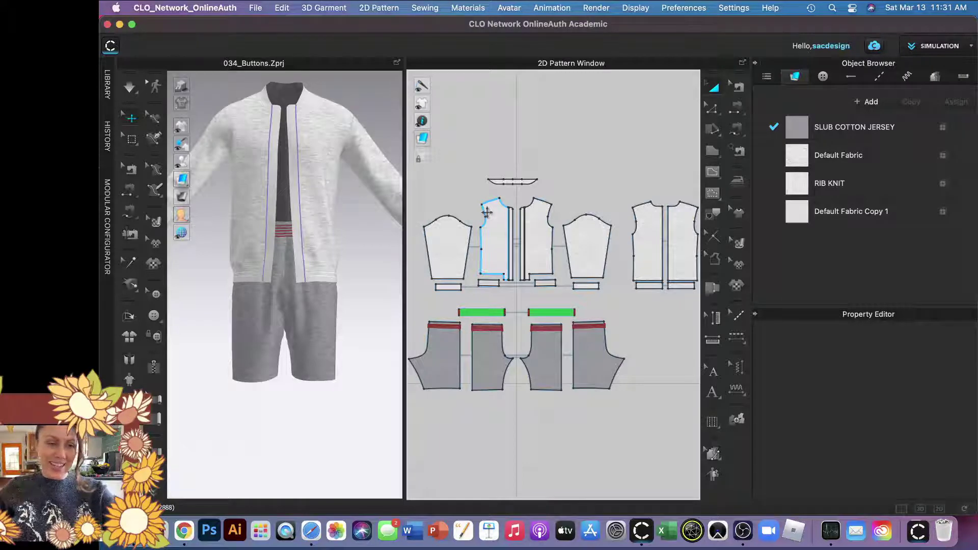
click(736, 111)
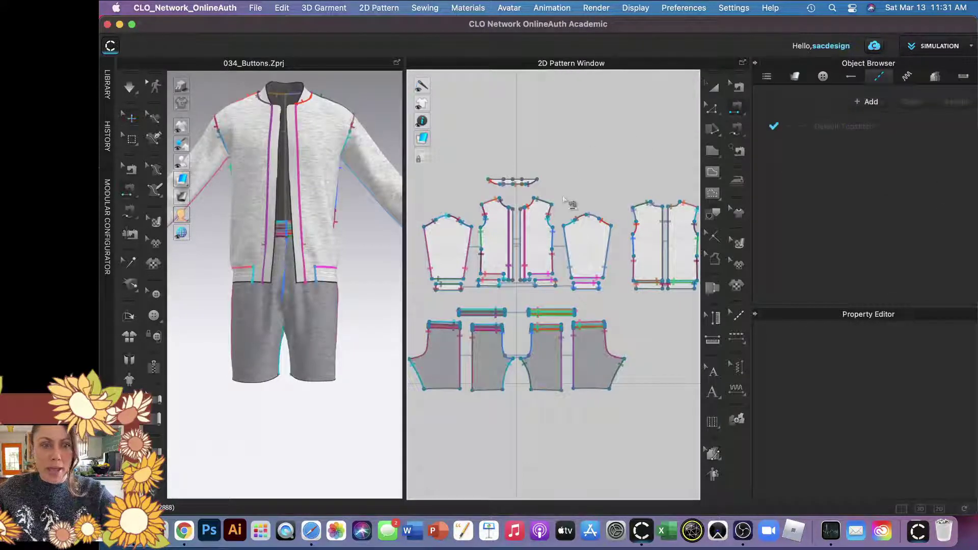
scroll(520, 244, up, 5)
click(502, 176)
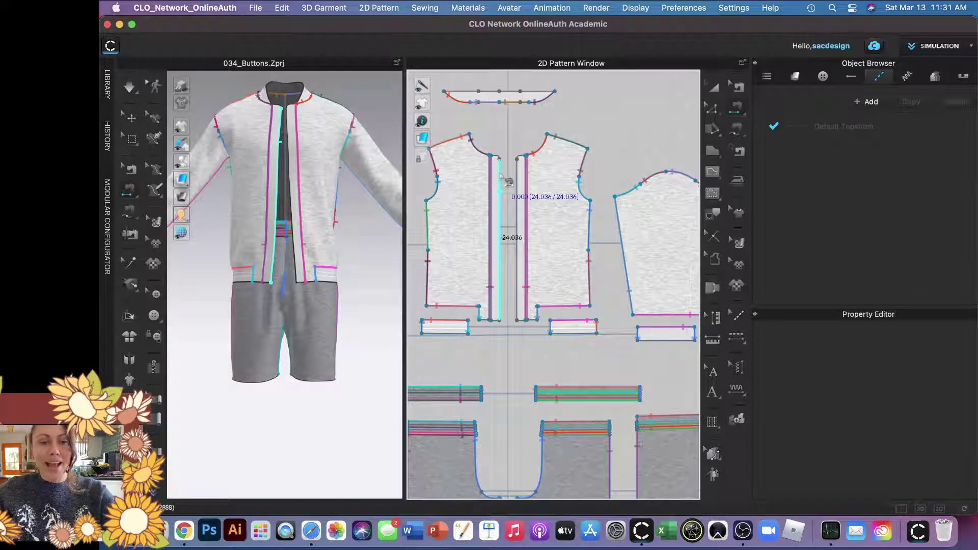
click(526, 173)
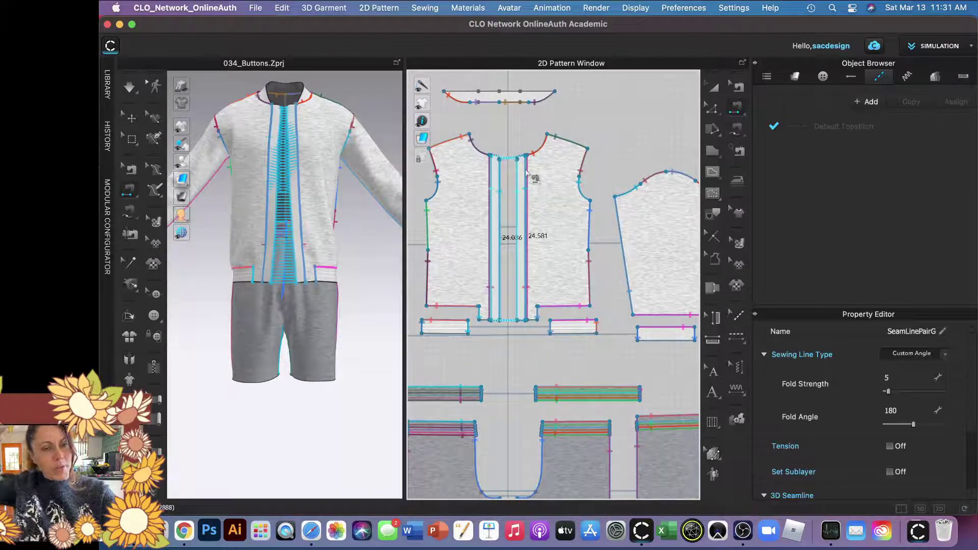
click(527, 184)
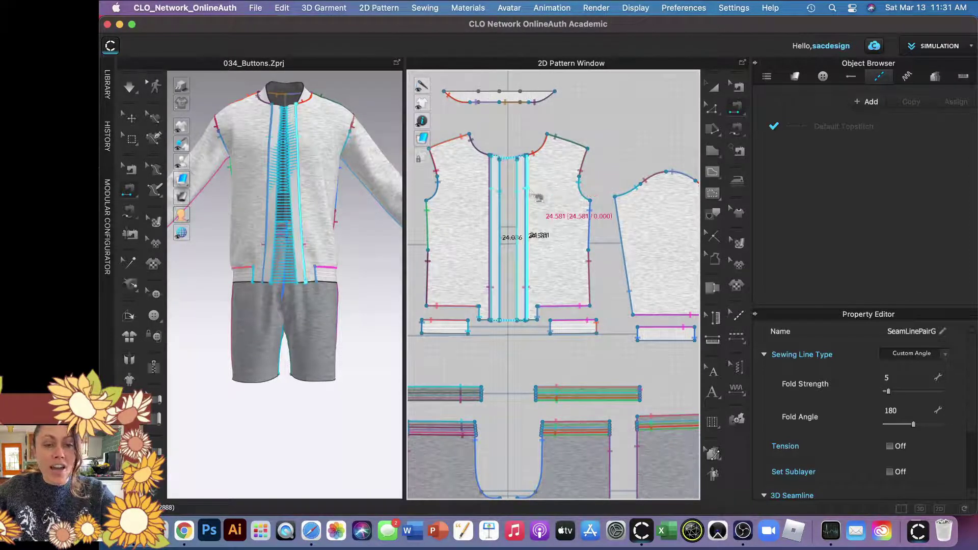
click(511, 187)
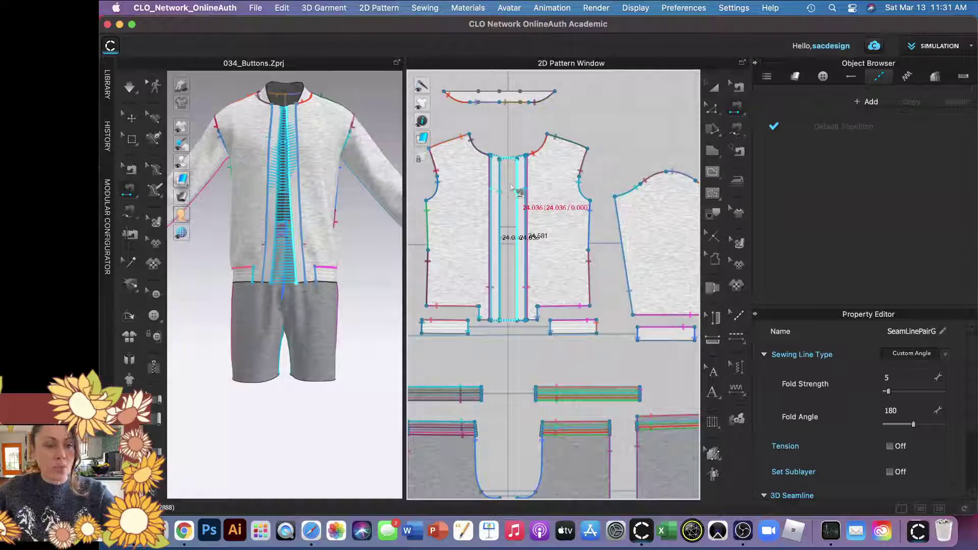
click(432, 188)
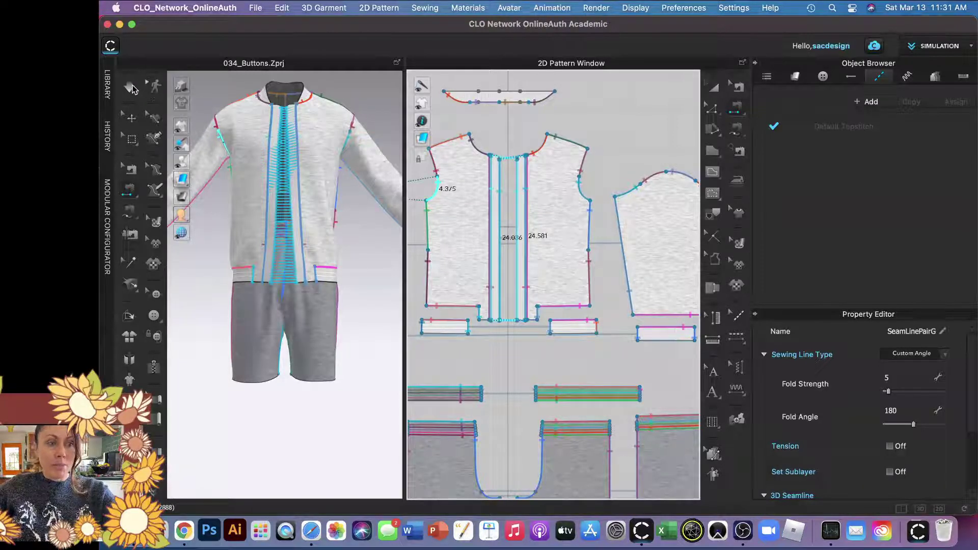
click(130, 88)
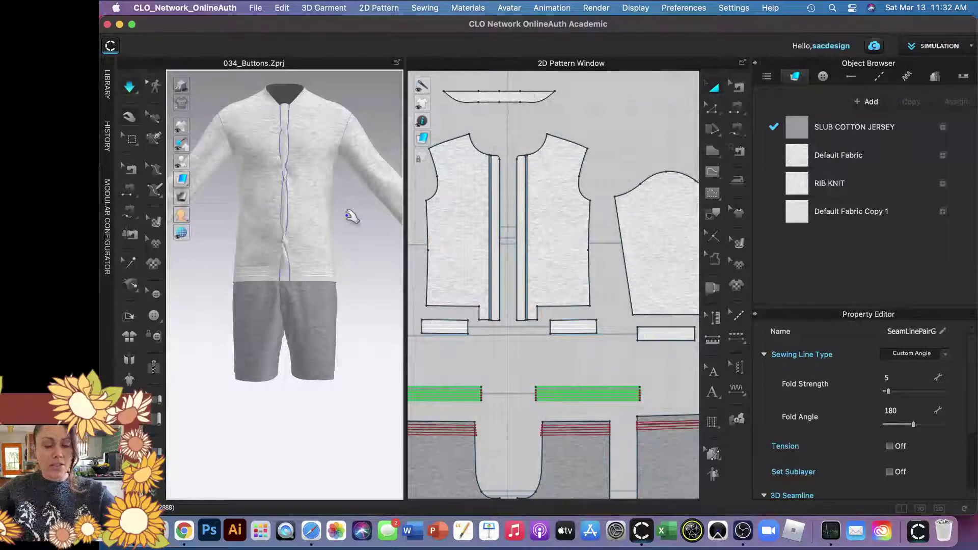
key(space)
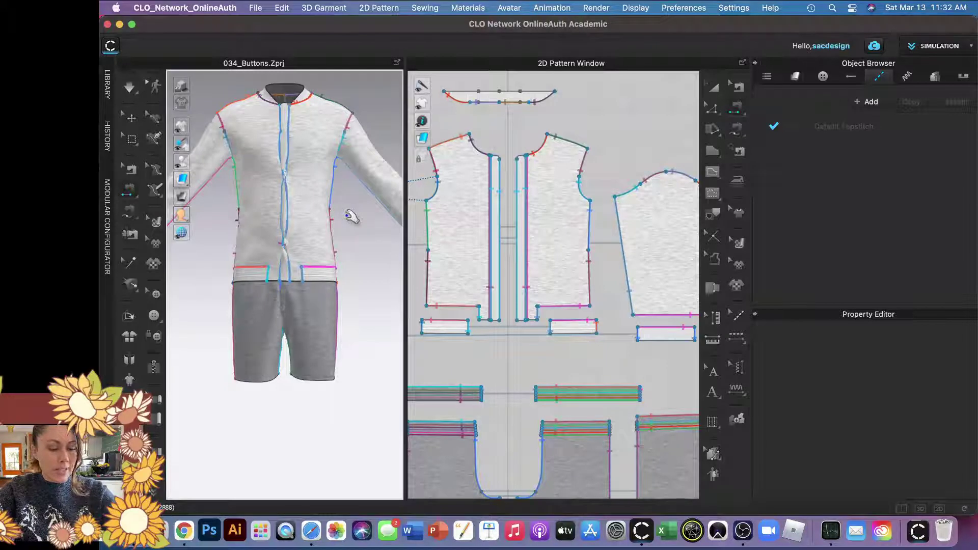
Restore the open jacket front from before the simulation and delete the seams joining the two plackets.
click(352, 217)
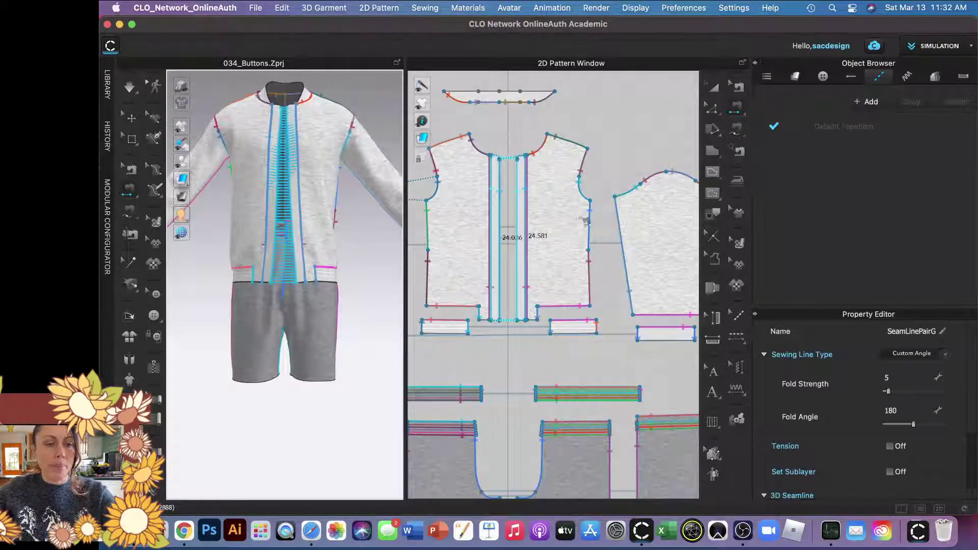
click(738, 87)
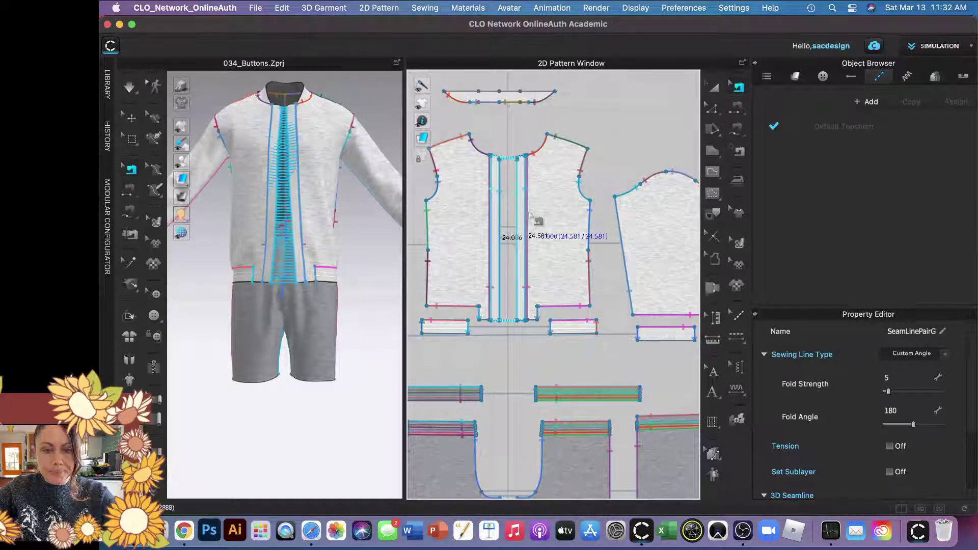
key(Delete)
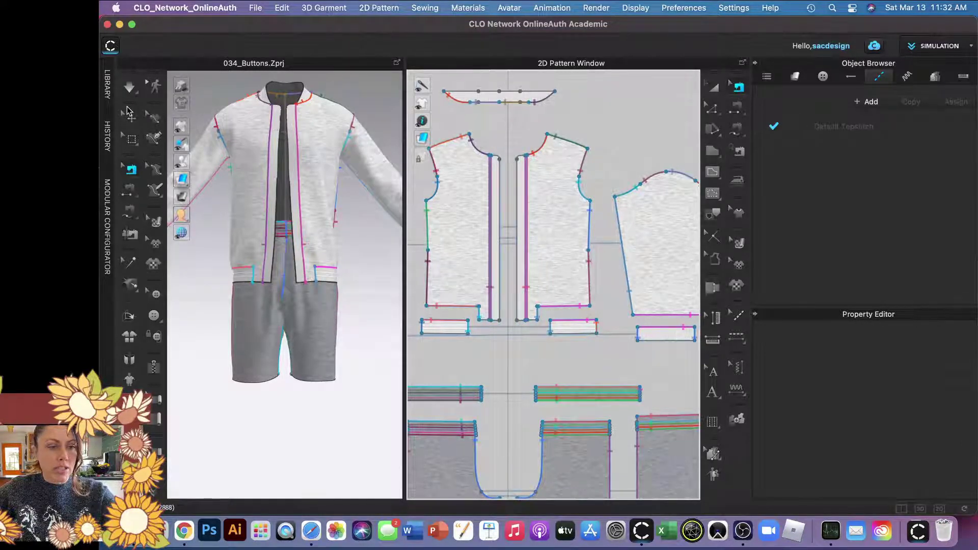
Pull one placket forward and across the opposite jacket front while simulating, and stop the simulation with it overlapping.
click(131, 118)
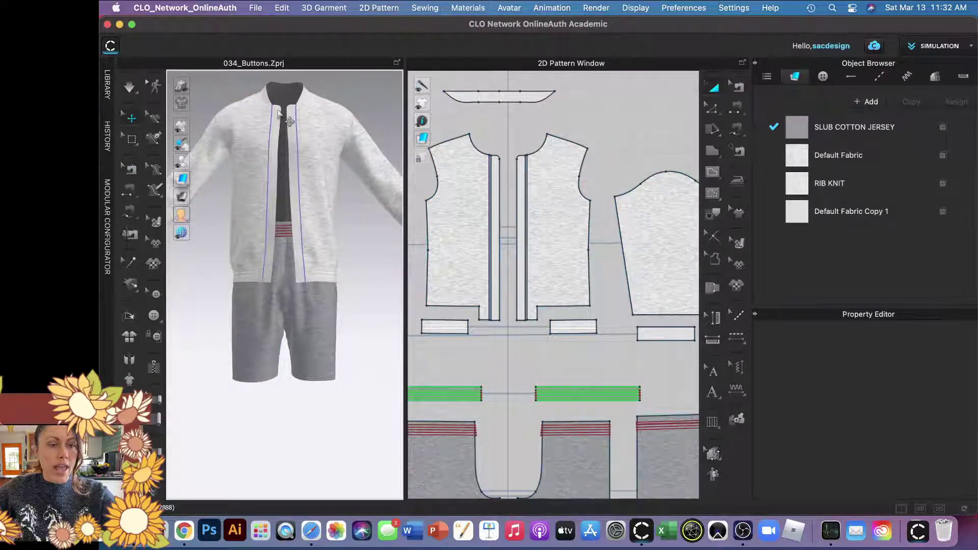
key(space)
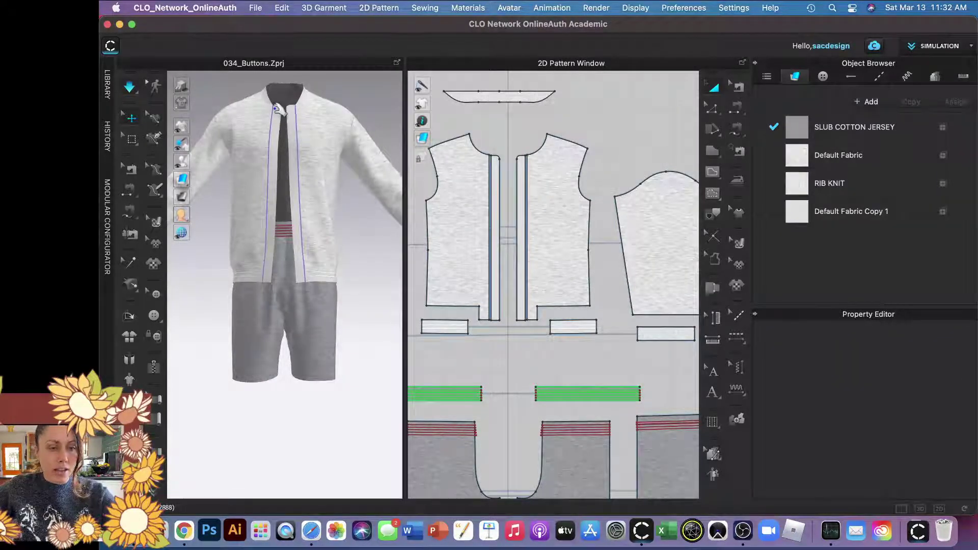
click(277, 110)
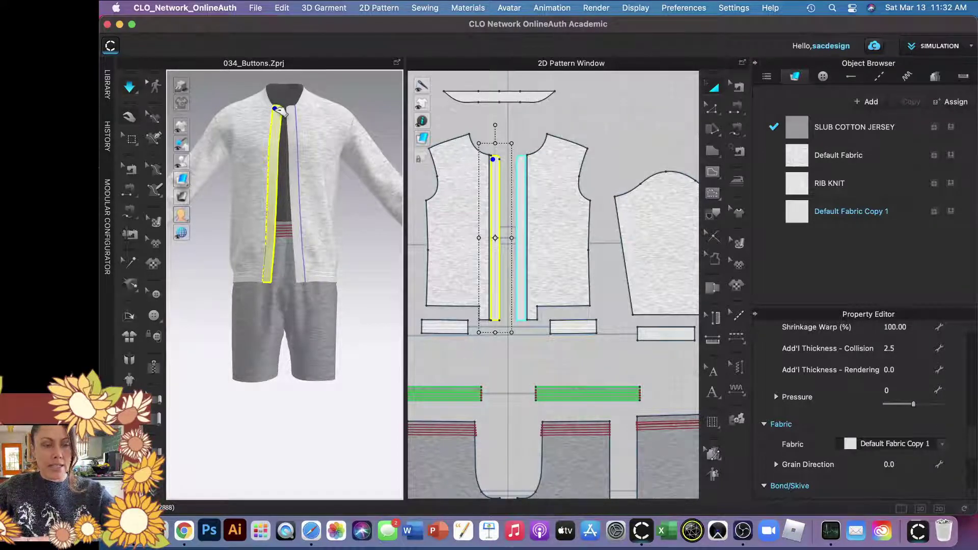
key(4)
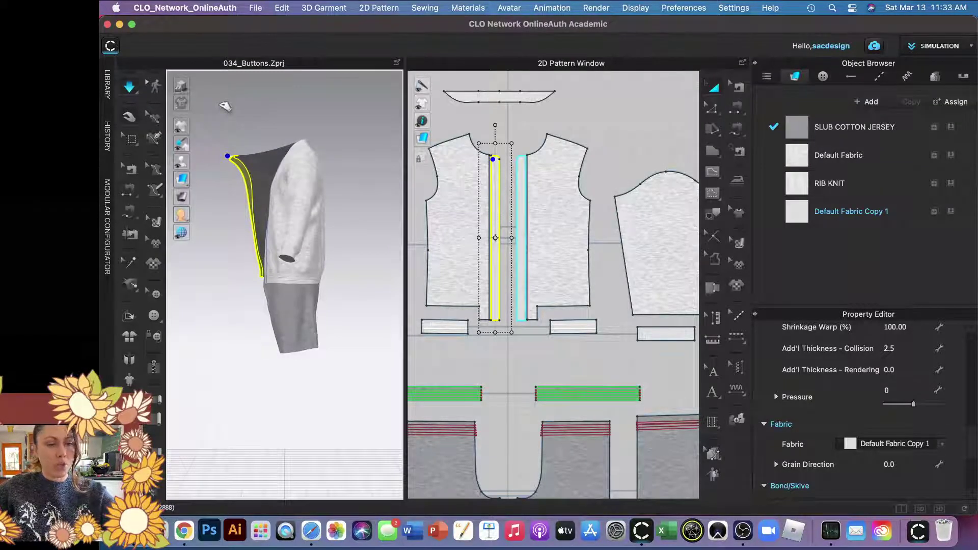
key(2)
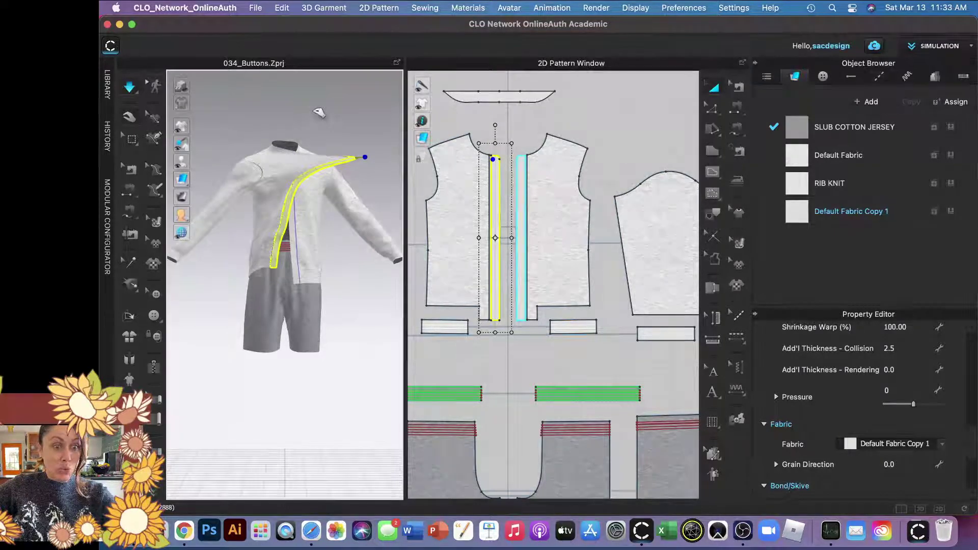
key(space)
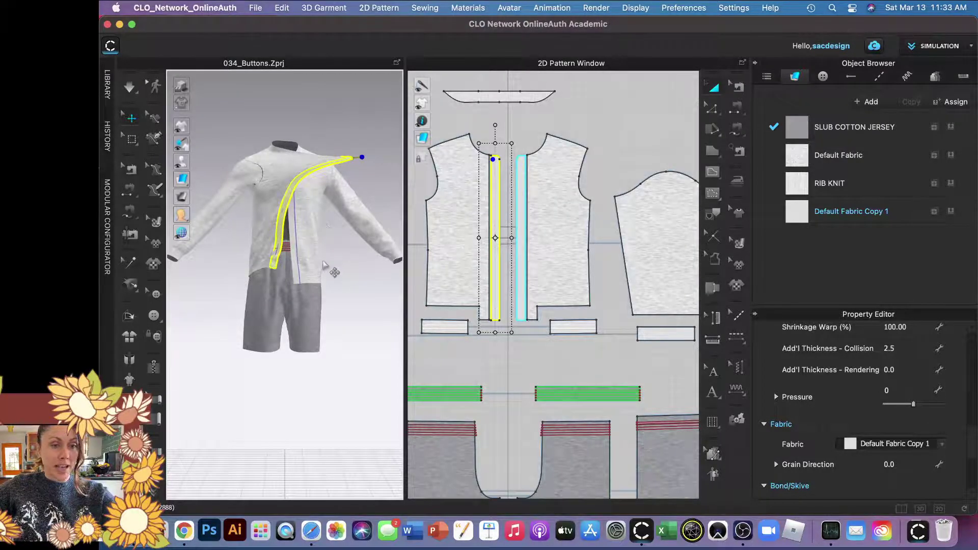
Join the overlapped plackets by segment-sewing their free edges to the opposite inner edges, and simulate the closed front.
right_drag(287, 278, 326, 275)
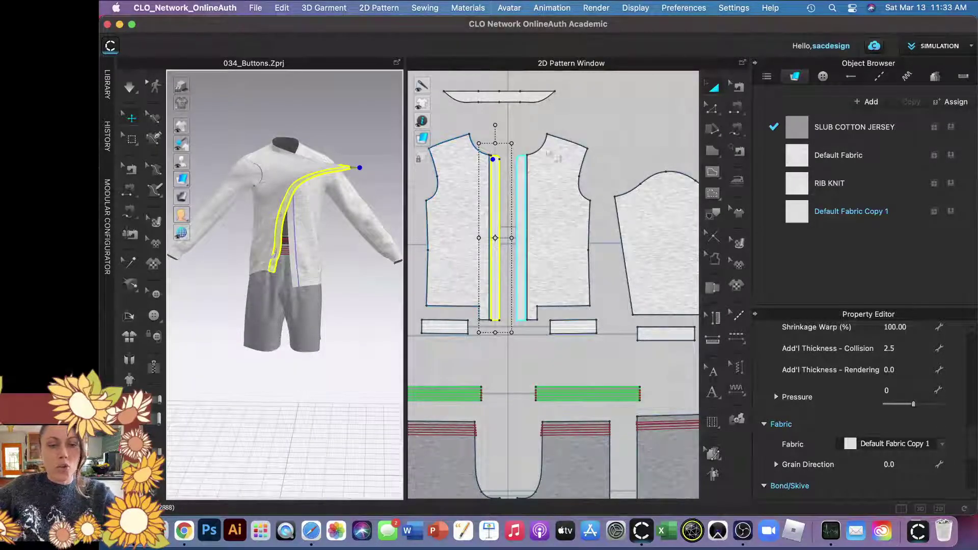
click(735, 108)
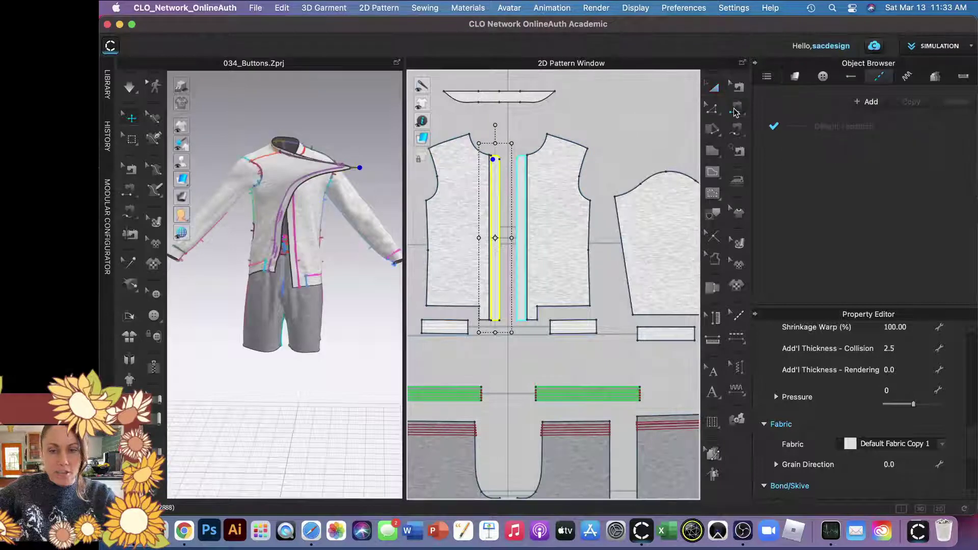
click(519, 176)
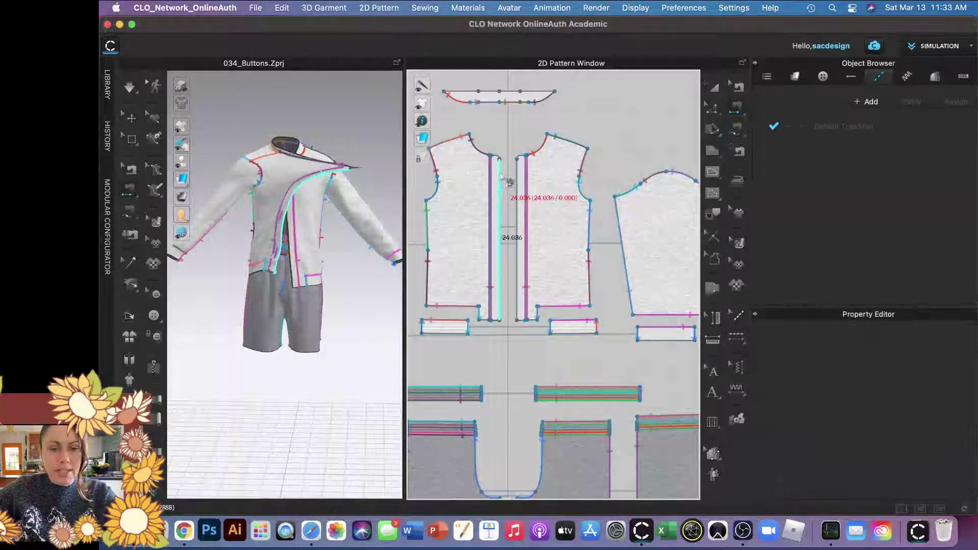
click(522, 176)
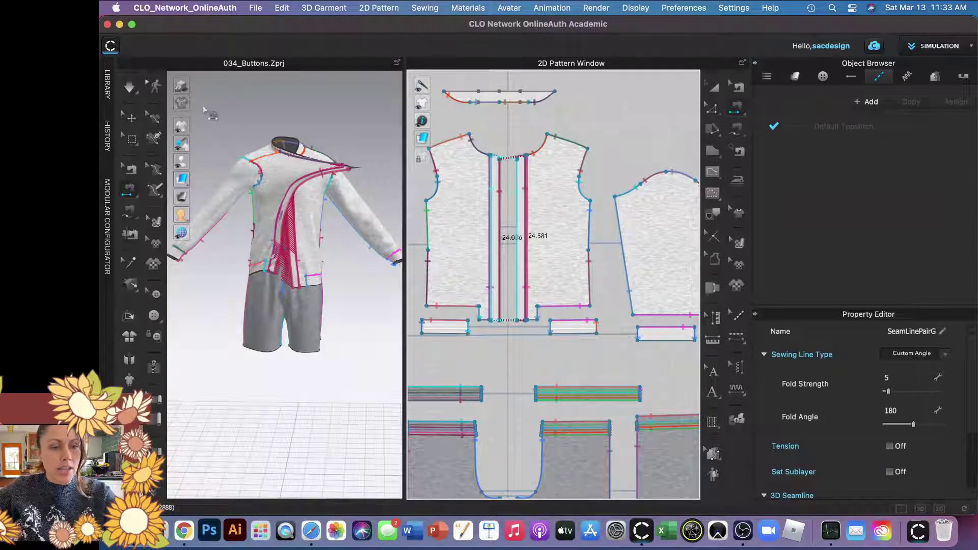
key(space)
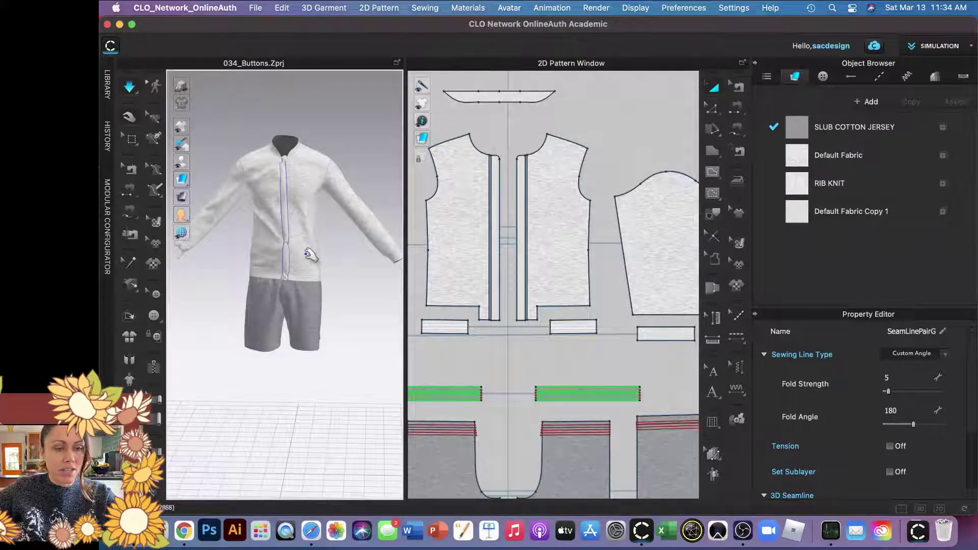
Pull on the twisted lower part of the closed placket while simulating to try to untangle it.
scroll(294, 262, up, 3)
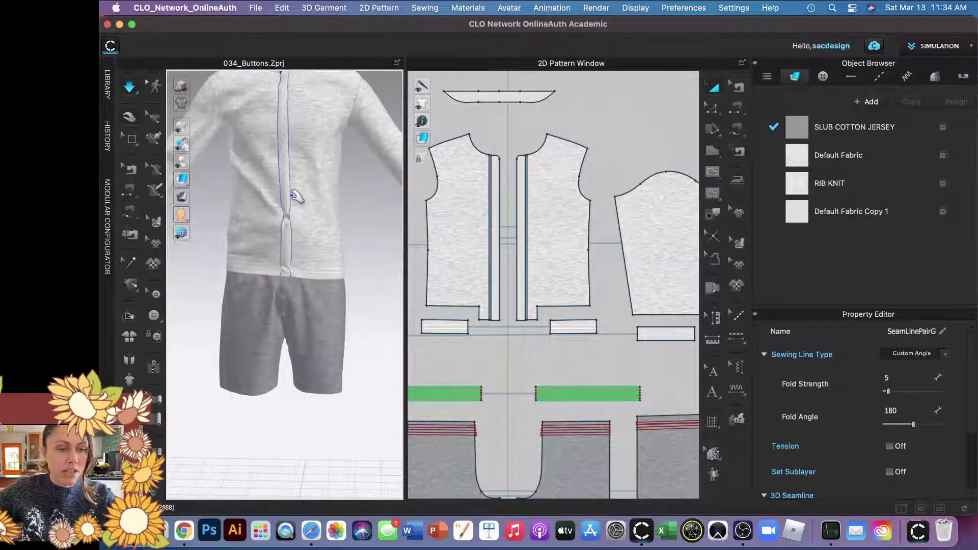
scroll(296, 199, up, 2)
scroll(296, 199, up, 1)
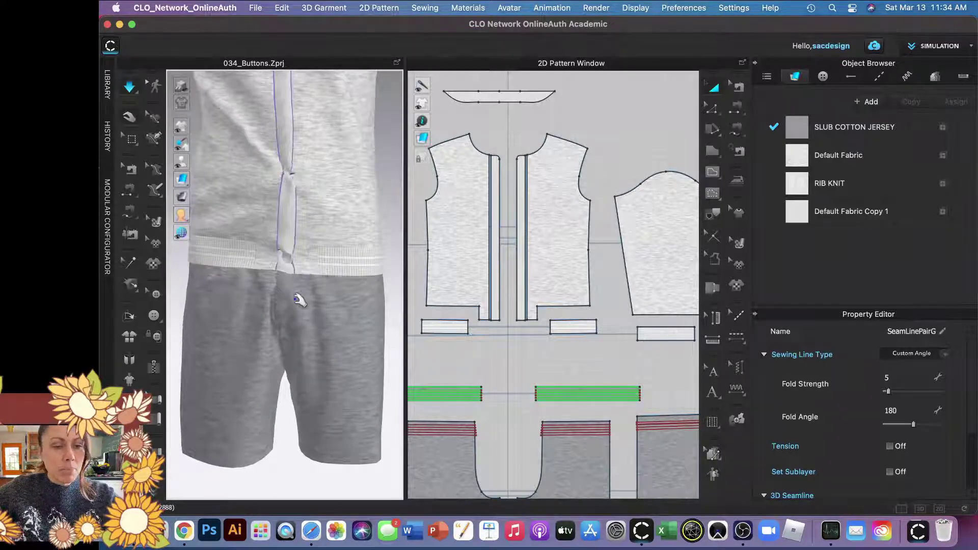
middle_drag(301, 309, 291, 339)
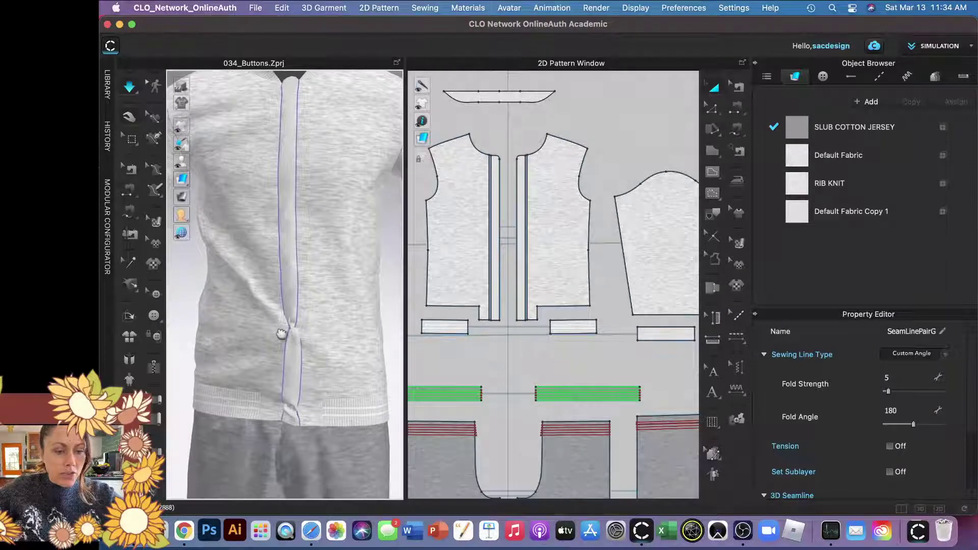
mouse_move(292, 329)
mouse_down()
mouse_move(297, 339)
mouse_move(290, 323)
mouse_up()
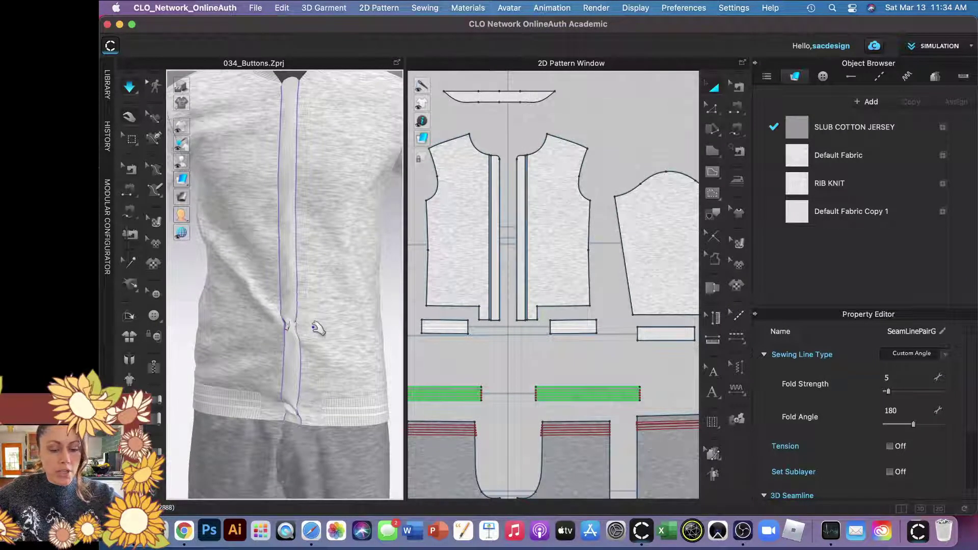
Shorten both overlapped placket seams from the hem to a length of about 14, leaving the lower parts of the plackets unsewn.
key(b)
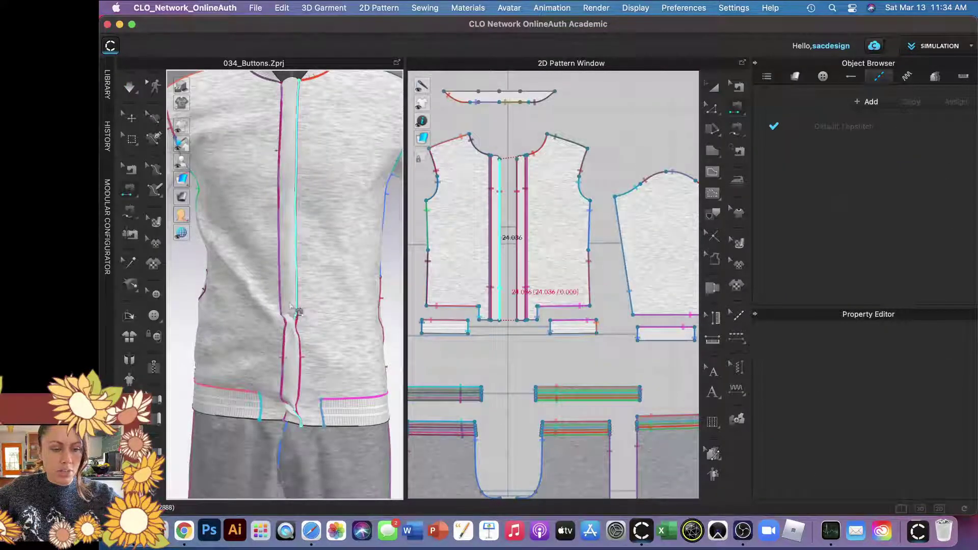
key(q)
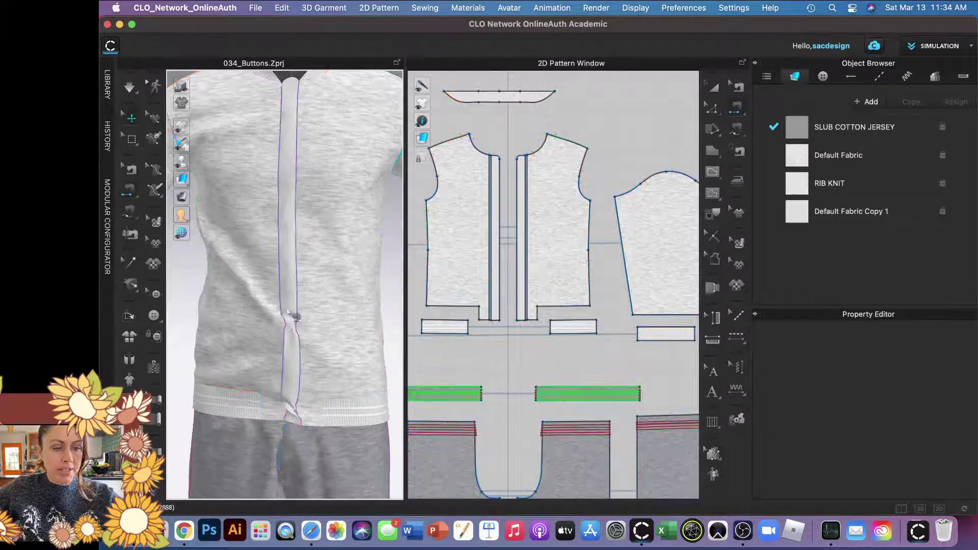
click(287, 305)
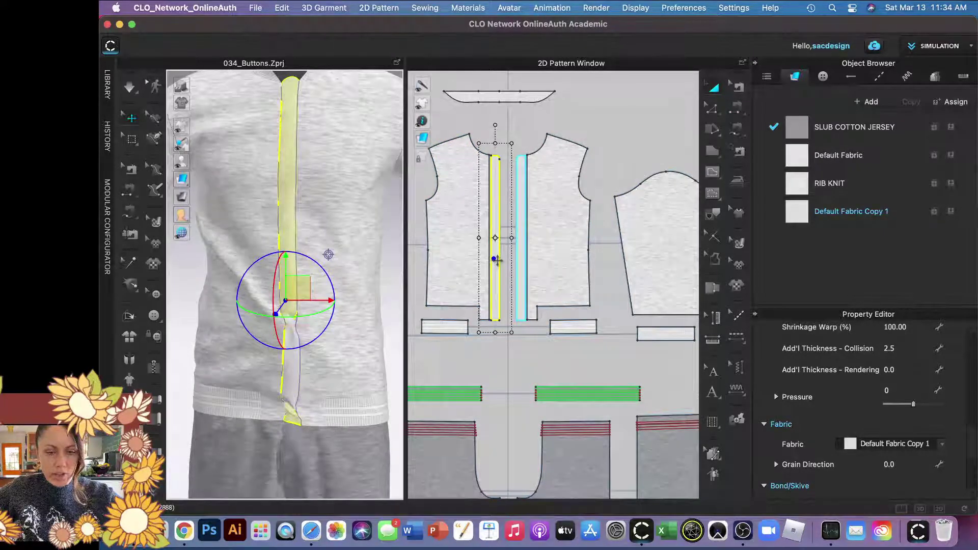
scroll(497, 260, up, 5)
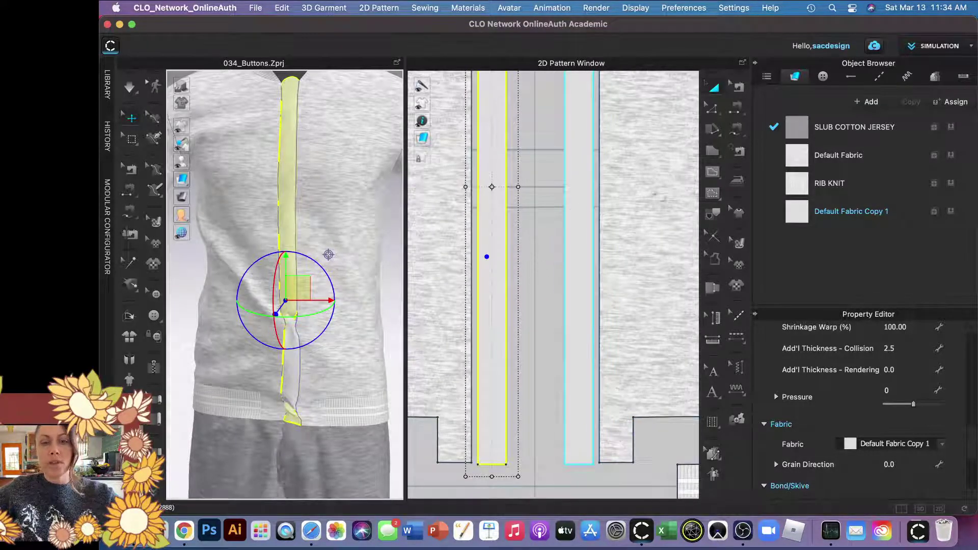
click(739, 87)
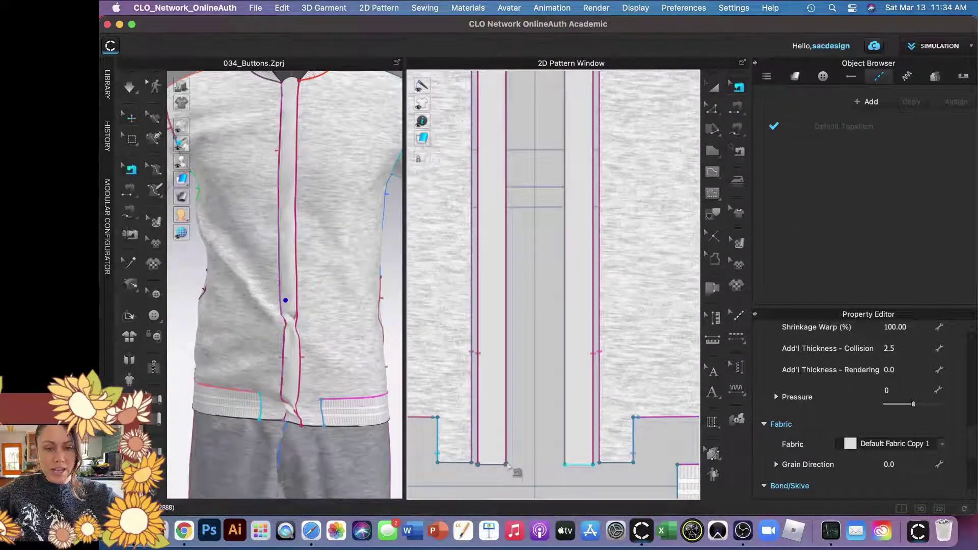
drag(507, 465, 510, 231)
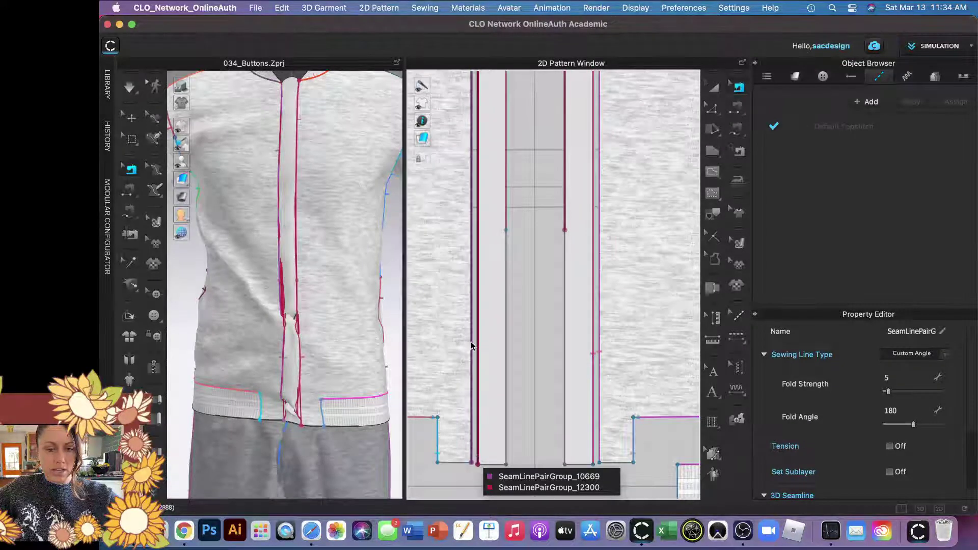
click(521, 488)
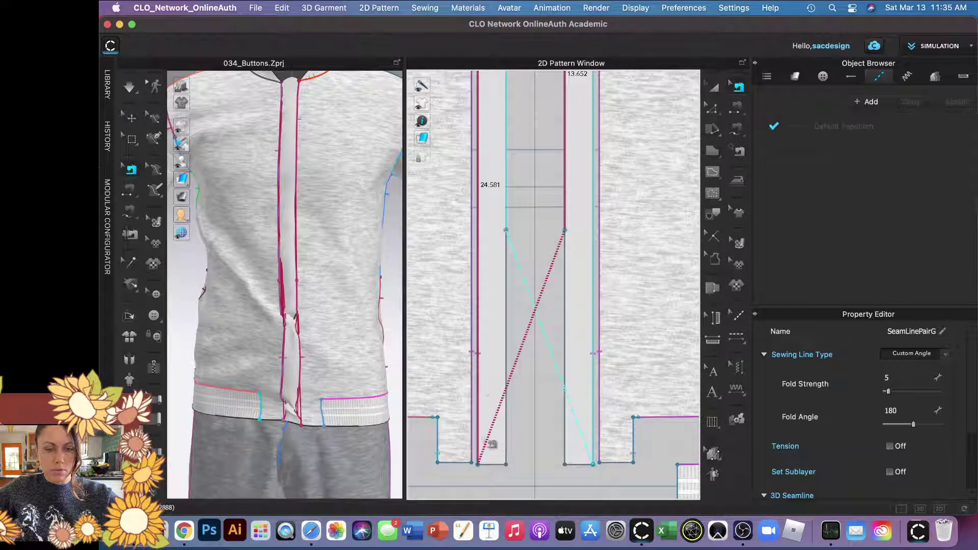
click(478, 229)
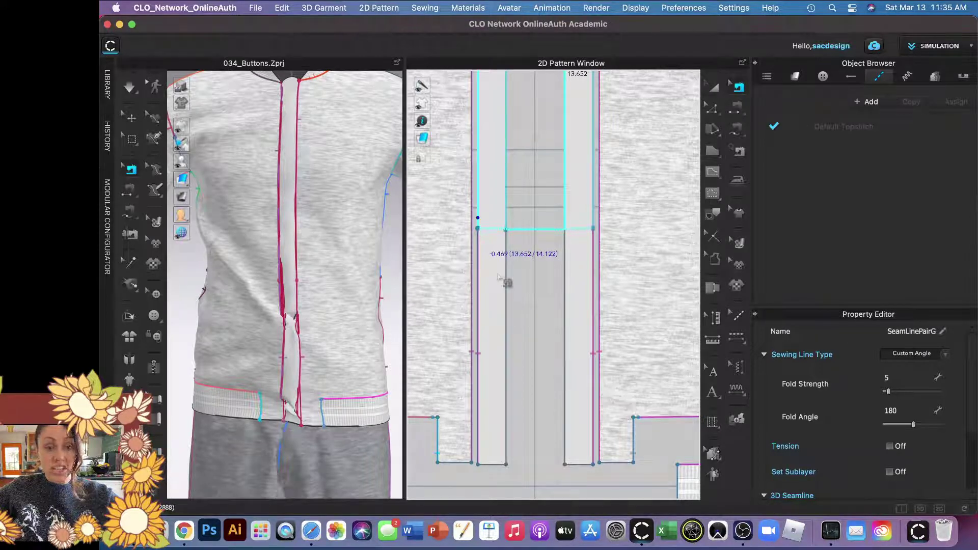
Simulate the garment and pull the loose lower placket out of the twist and across the opposite jacket front.
click(130, 87)
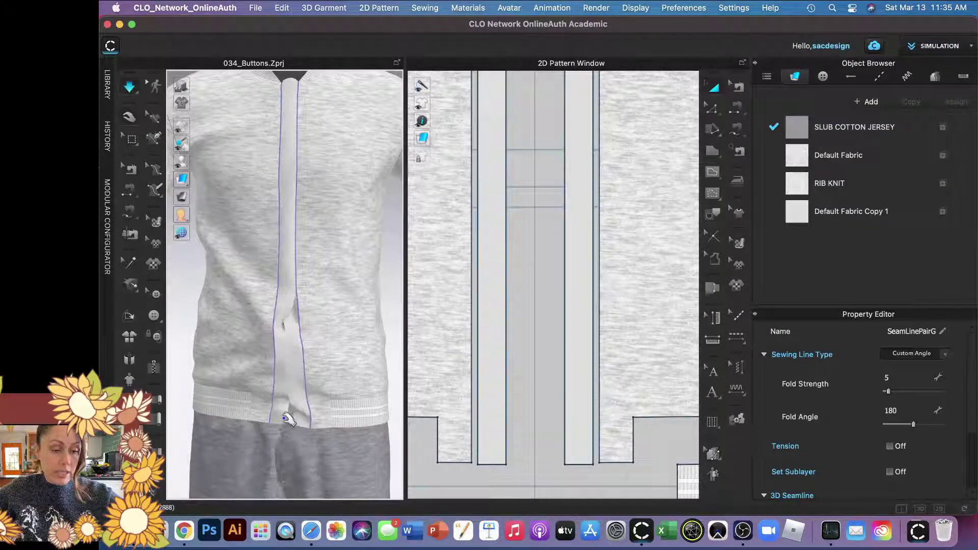
drag(289, 419, 284, 419)
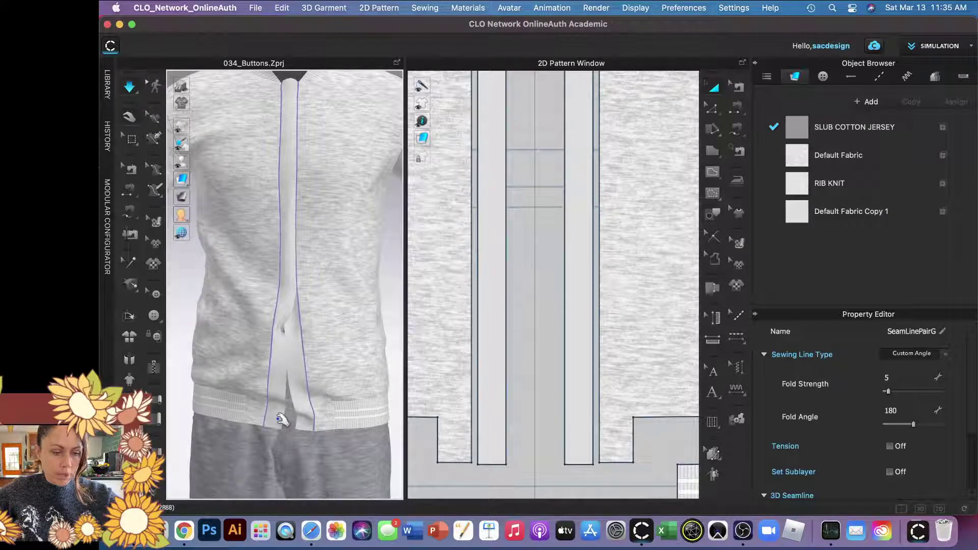
click(284, 422)
drag(284, 422, 274, 418)
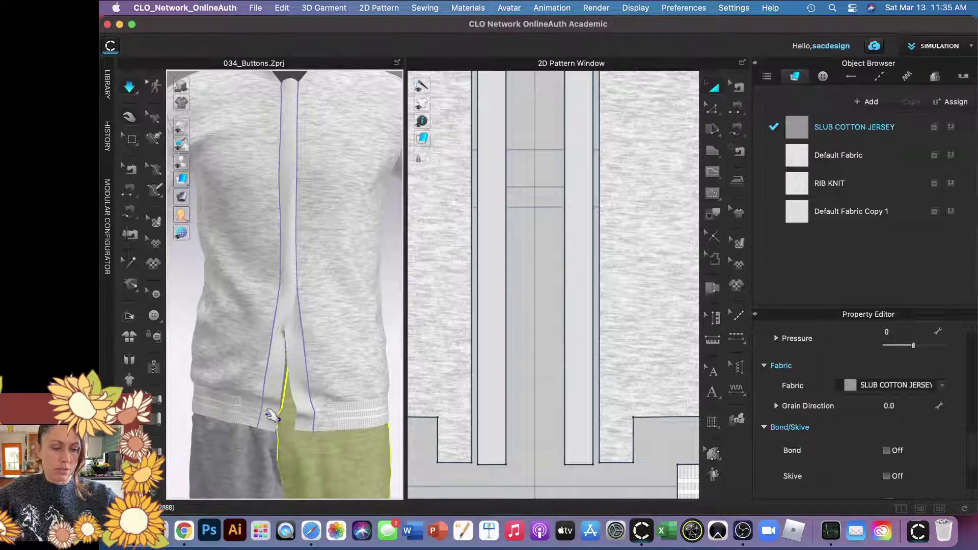
click(271, 417)
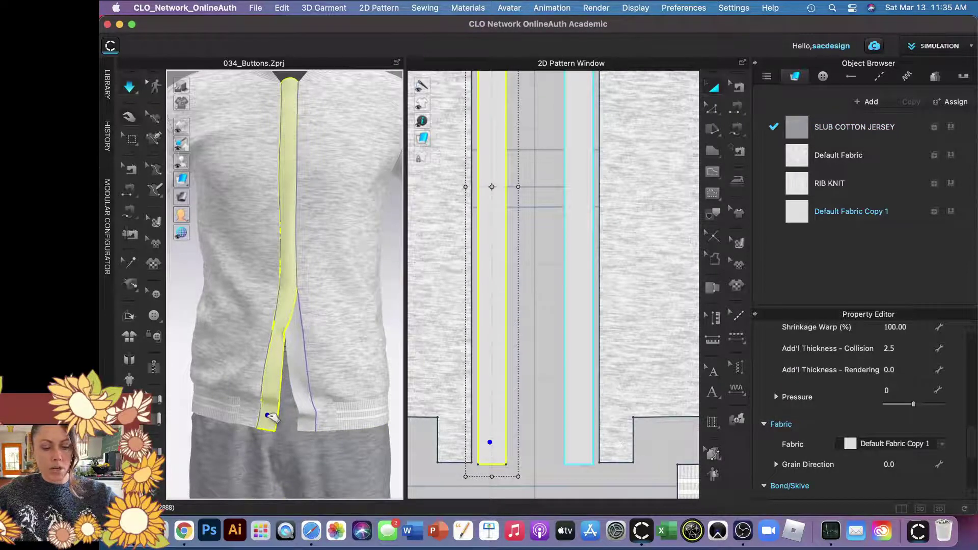
key(4)
drag(274, 418, 233, 414)
key(super+z)
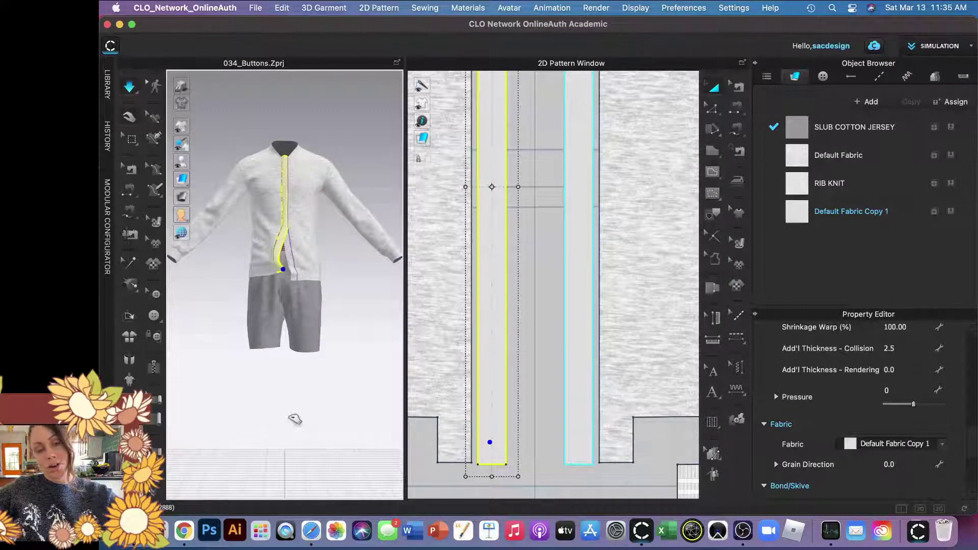
drag(295, 419, 339, 428)
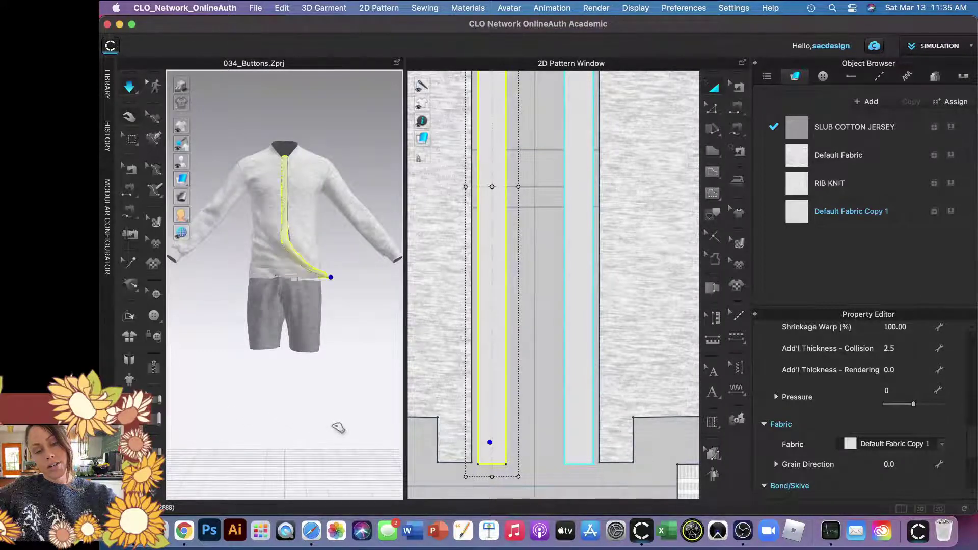
Extend both shortened placket seams back down to the bottom ends of the plackets.
key(b)
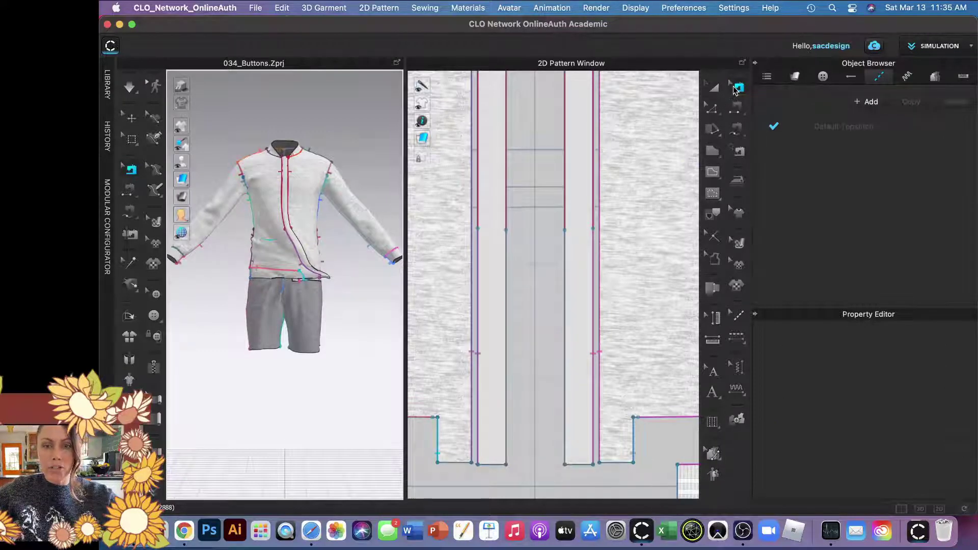
click(734, 90)
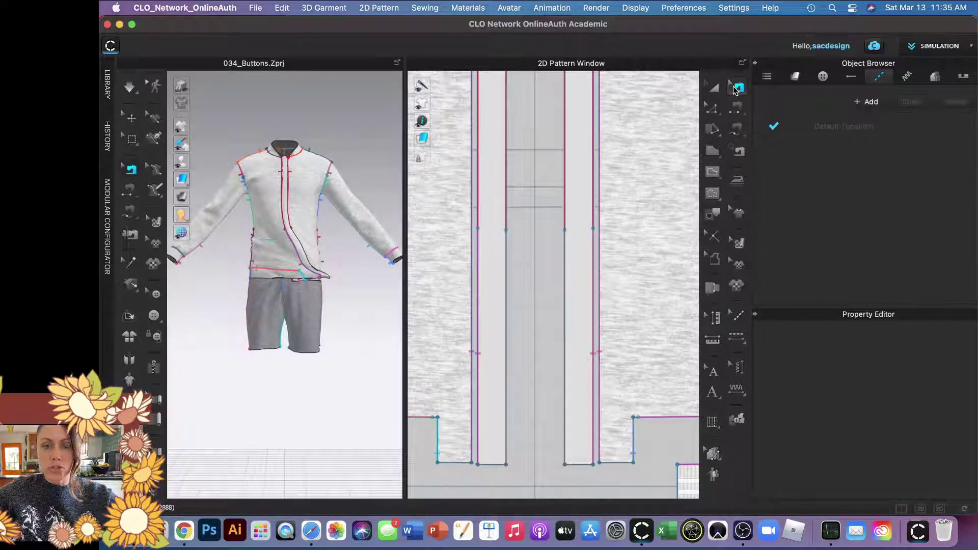
click(507, 245)
drag(512, 291, 511, 468)
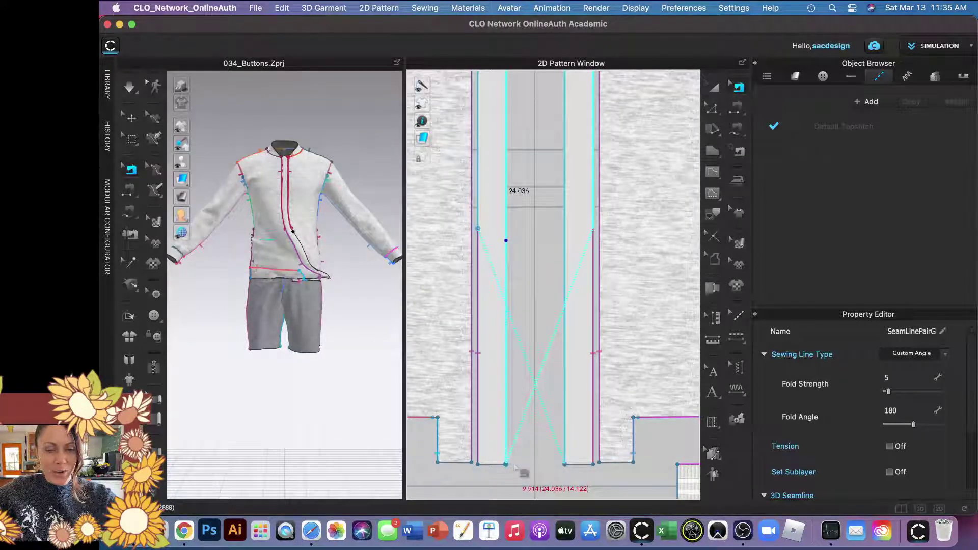
click(477, 228)
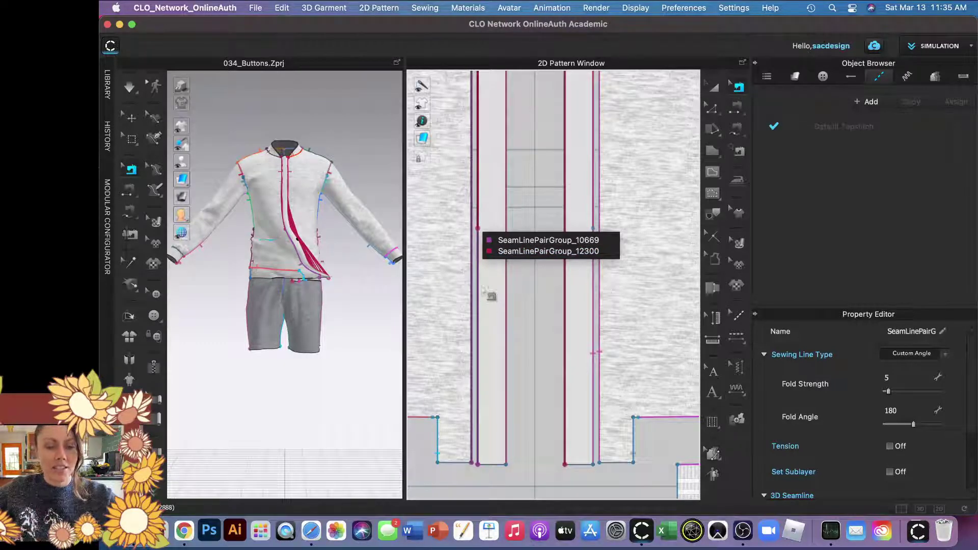
click(489, 240)
drag(489, 240, 479, 466)
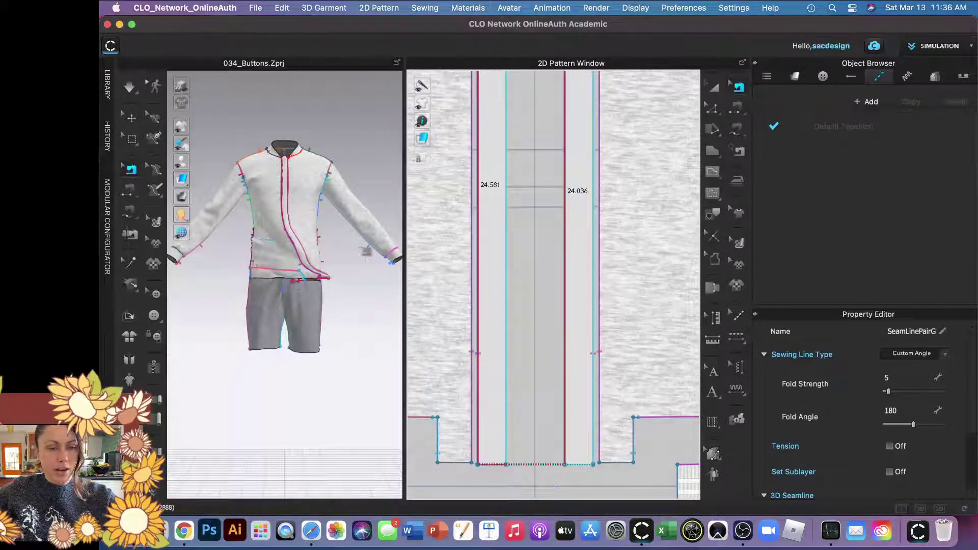
Simulate the fully sewn closure and tug the lower jacket front beside the placket to smooth it.
key(space)
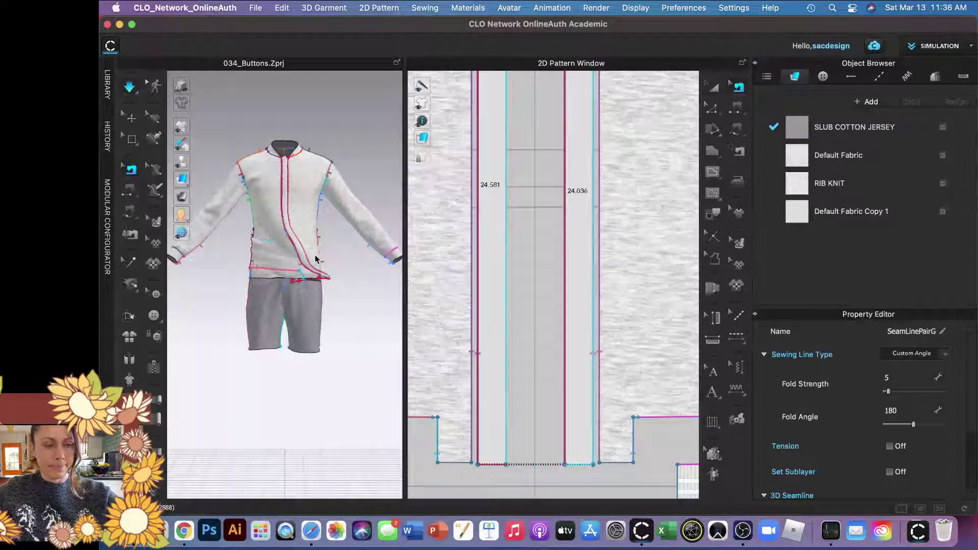
key(q)
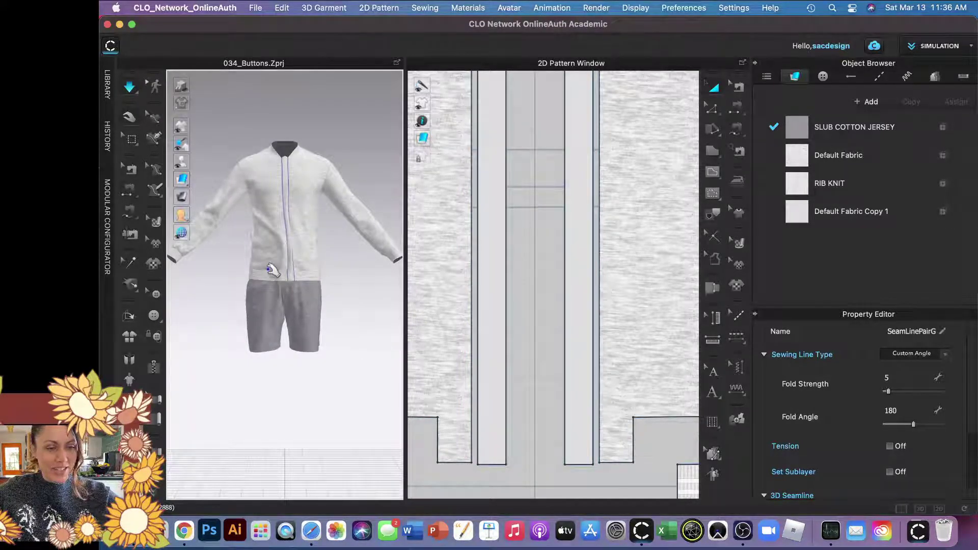
click(272, 270)
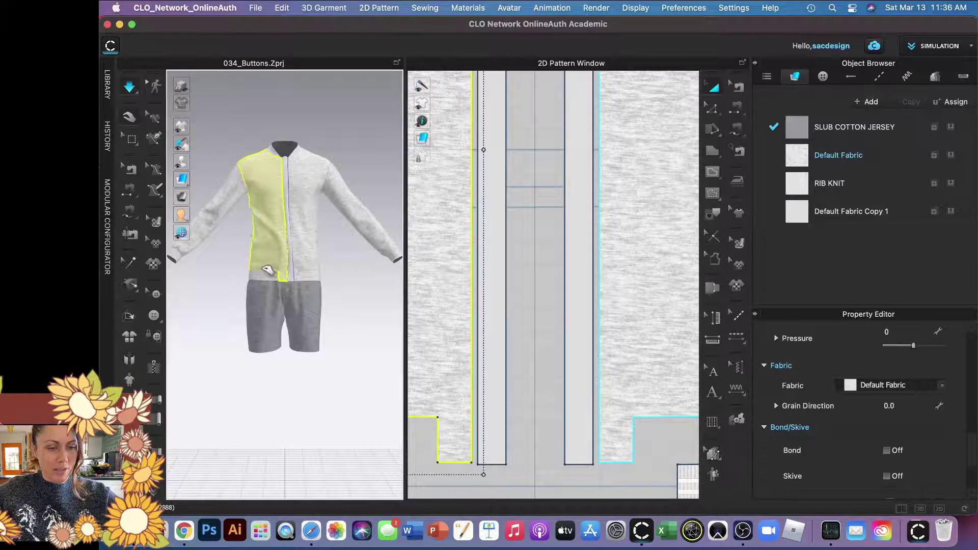
drag(260, 269, 251, 265)
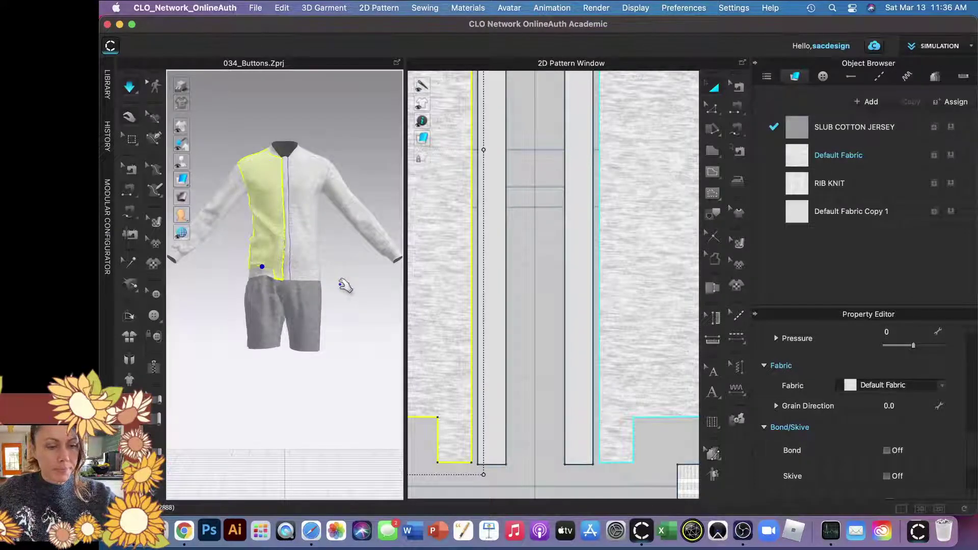
click(338, 421)
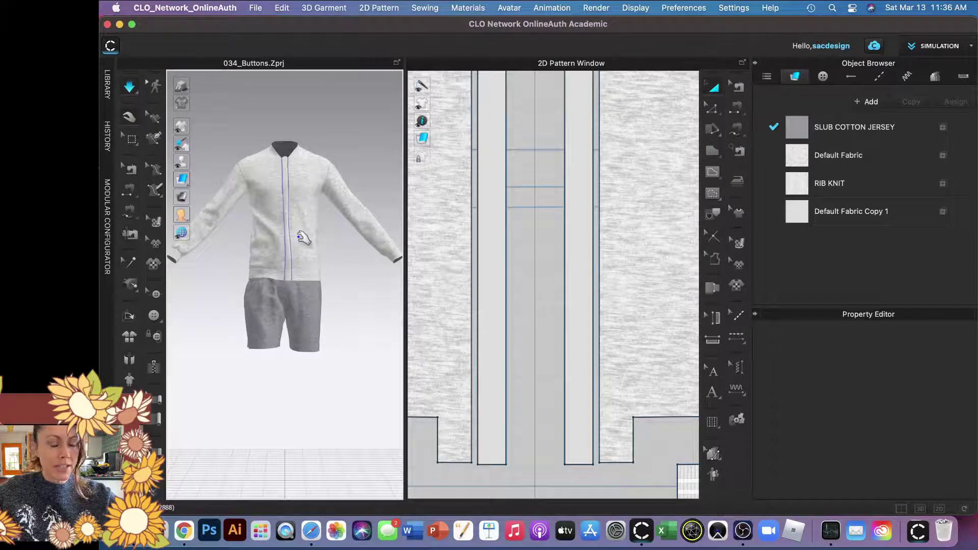
Inspect the closed front up close, apply Strengthen to the outer placket and simulate it.
scroll(304, 237, up, 2)
scroll(305, 237, up, 1)
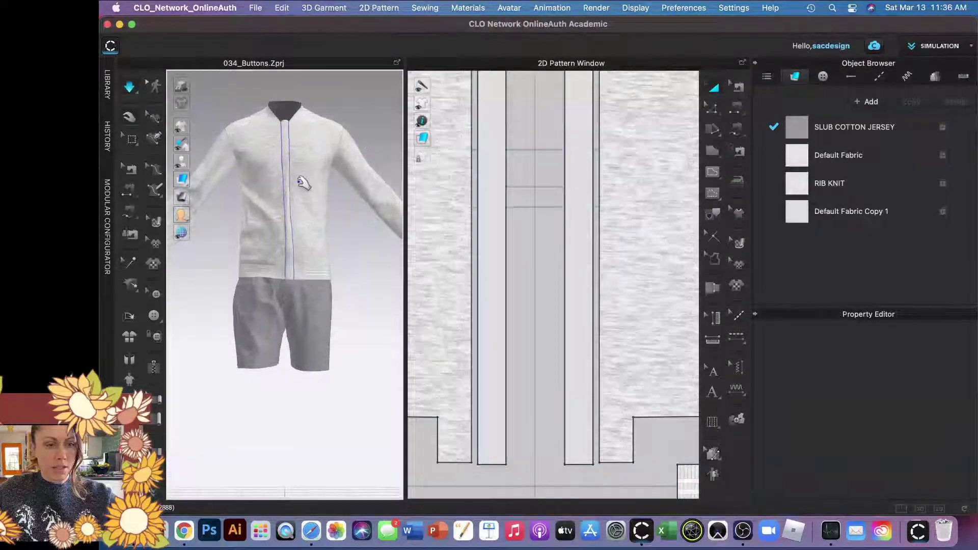
scroll(309, 185, up, 1)
key(h)
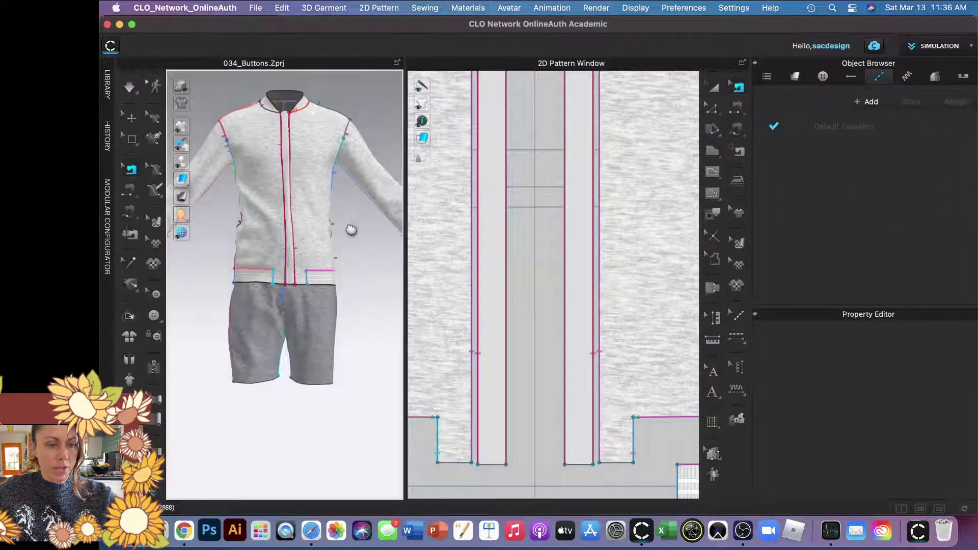
middle_drag(345, 225, 334, 286)
scroll(336, 285, up, 5)
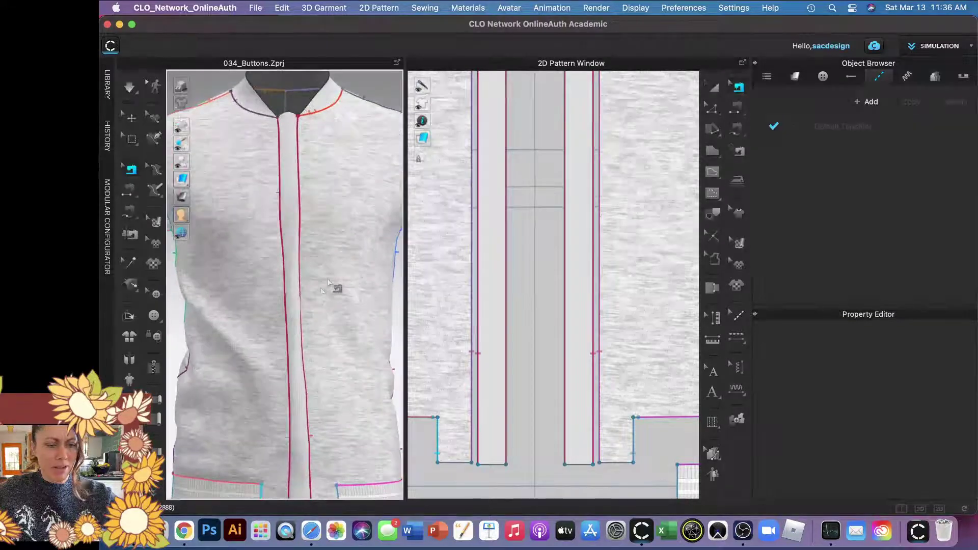
middle_drag(294, 328, 265, 233)
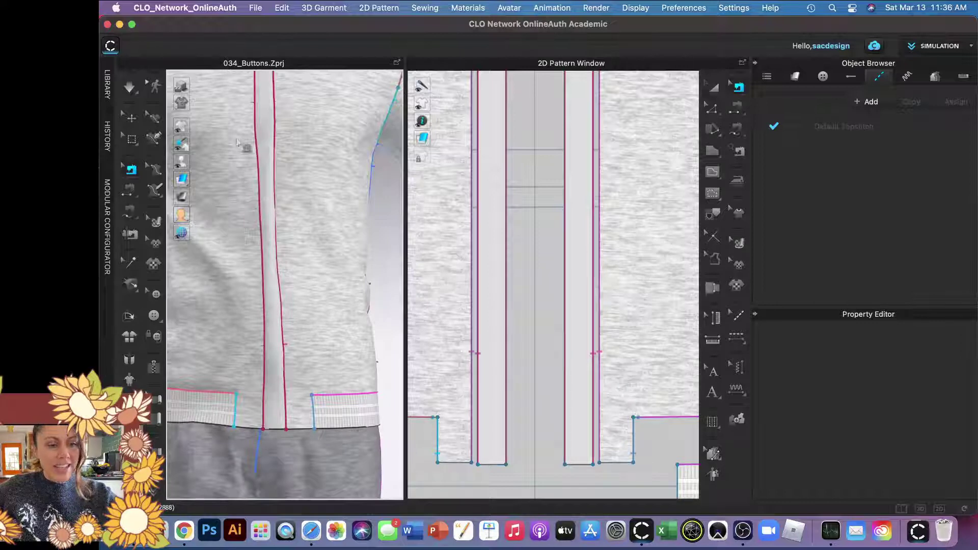
click(131, 119)
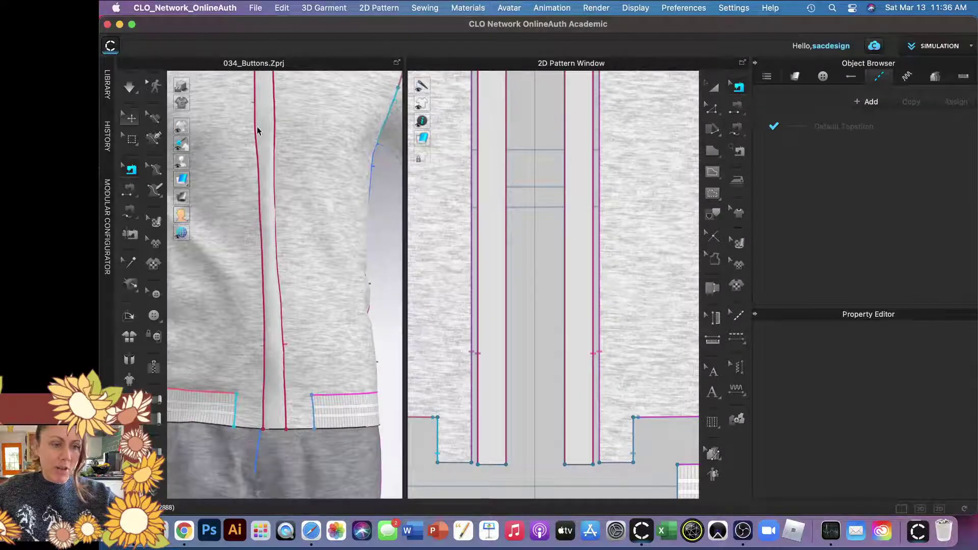
click(272, 164)
right_click(268, 164)
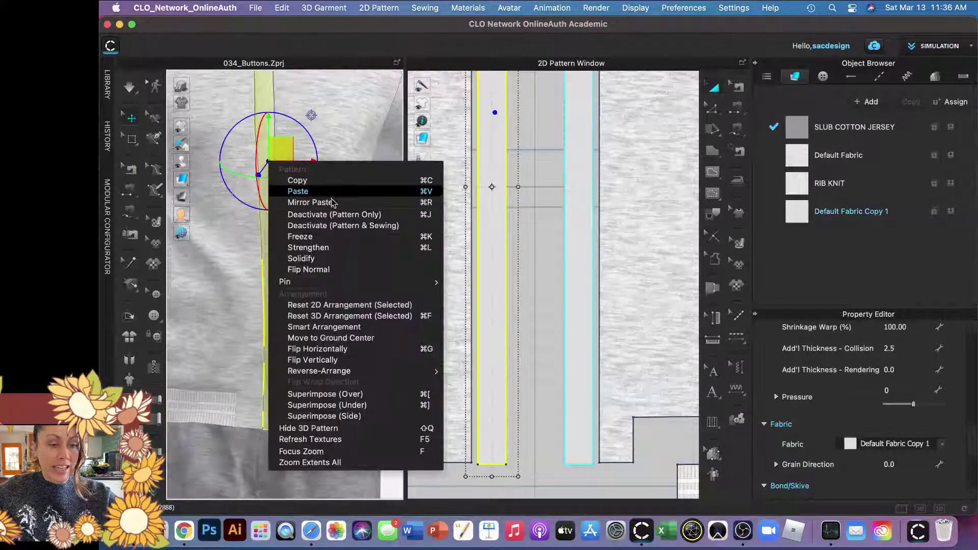
click(333, 247)
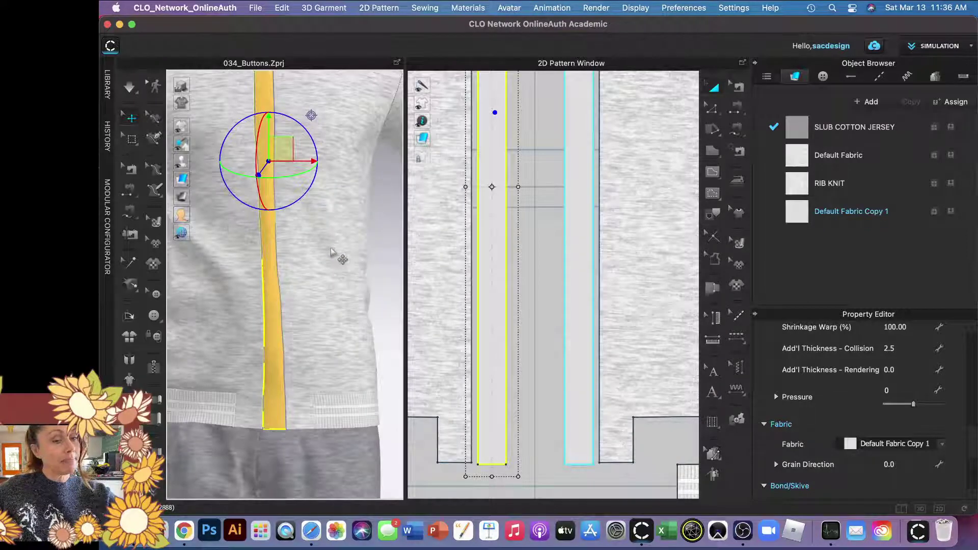
click(130, 87)
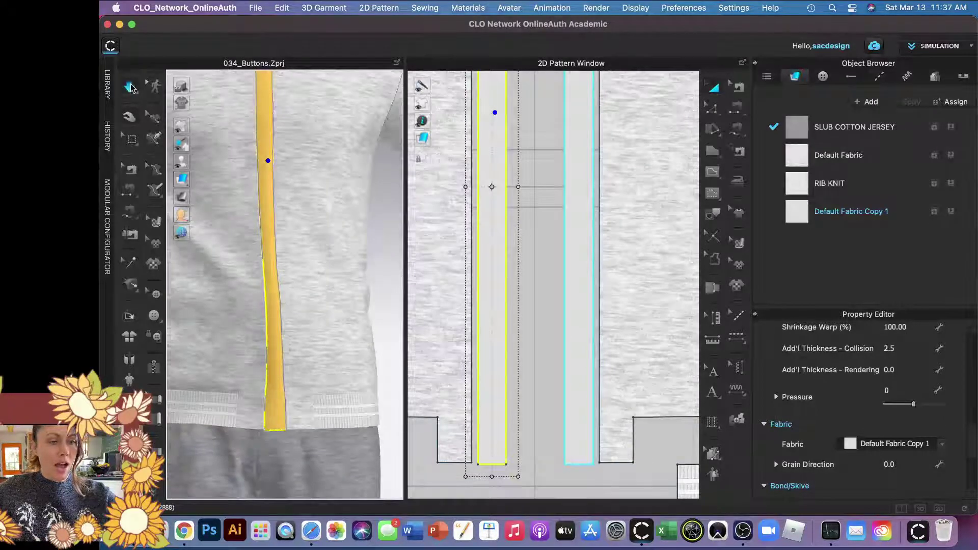
Unstrengthen the outer placket and turn on Bond for it with the Fusible (Common) preset.
key(q)
click(263, 149)
right_click(266, 152)
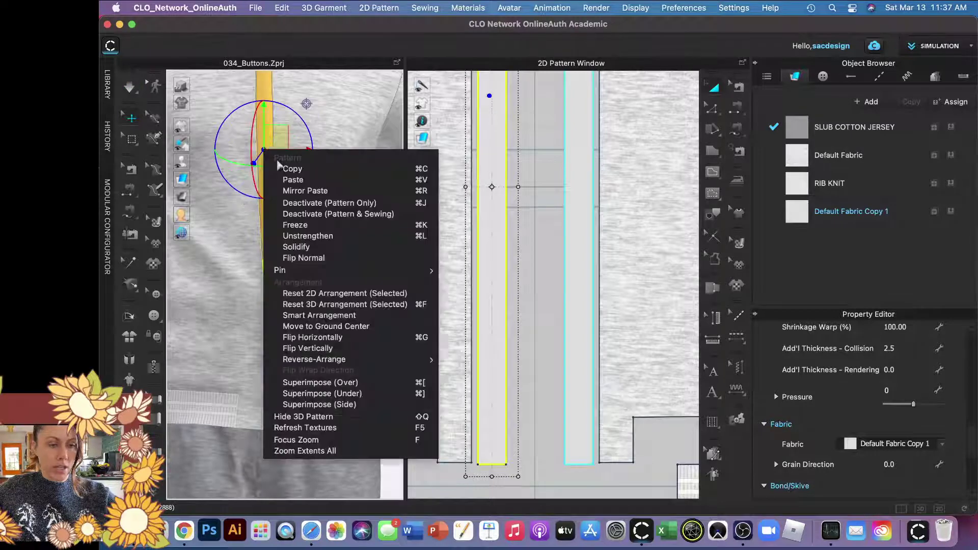
click(320, 237)
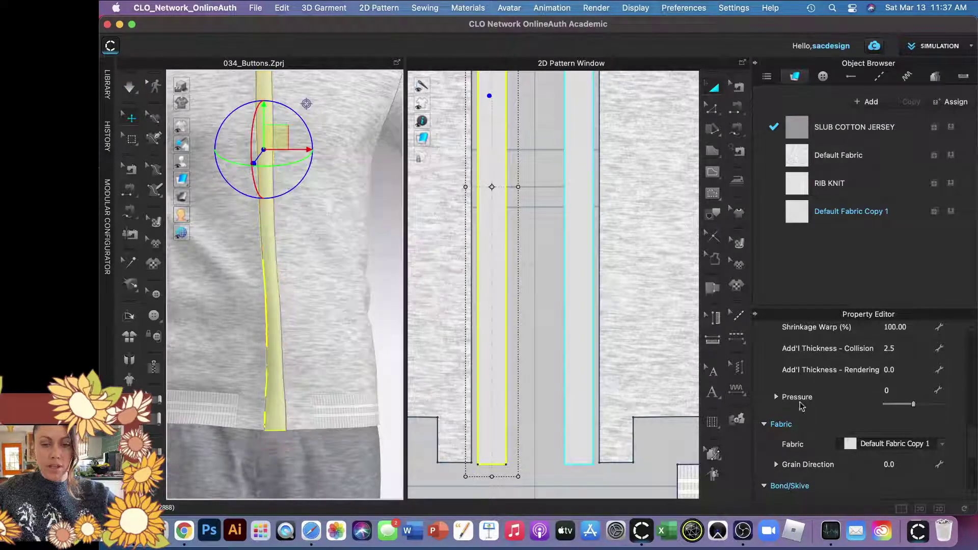
scroll(897, 418, down, 8)
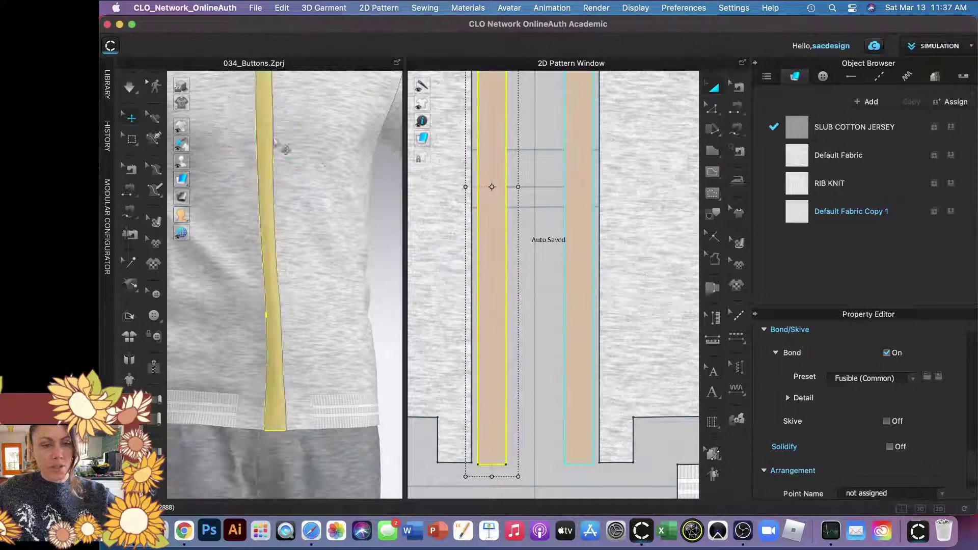
Simulate the bonded placket, view the whole jacket from the front and tug the side of one front panel to settle it.
click(130, 89)
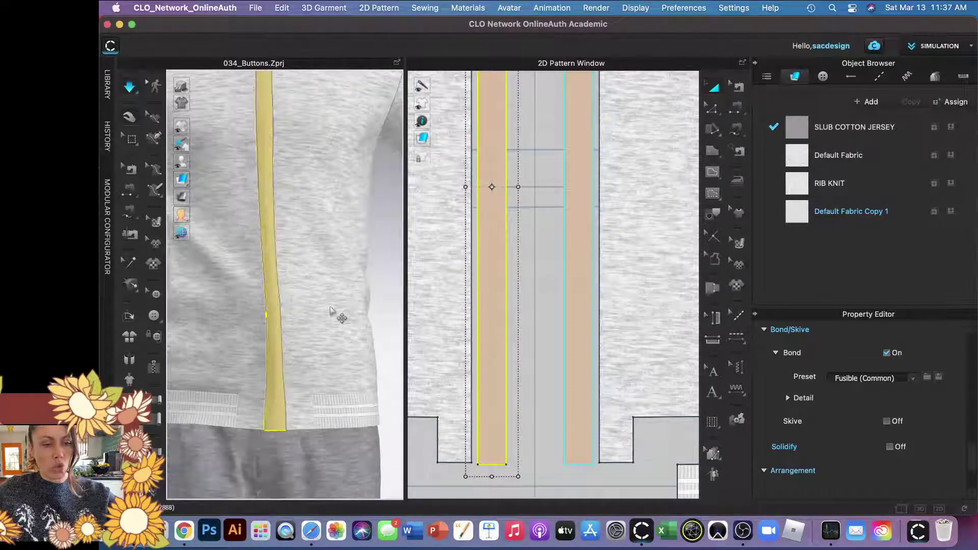
key(2)
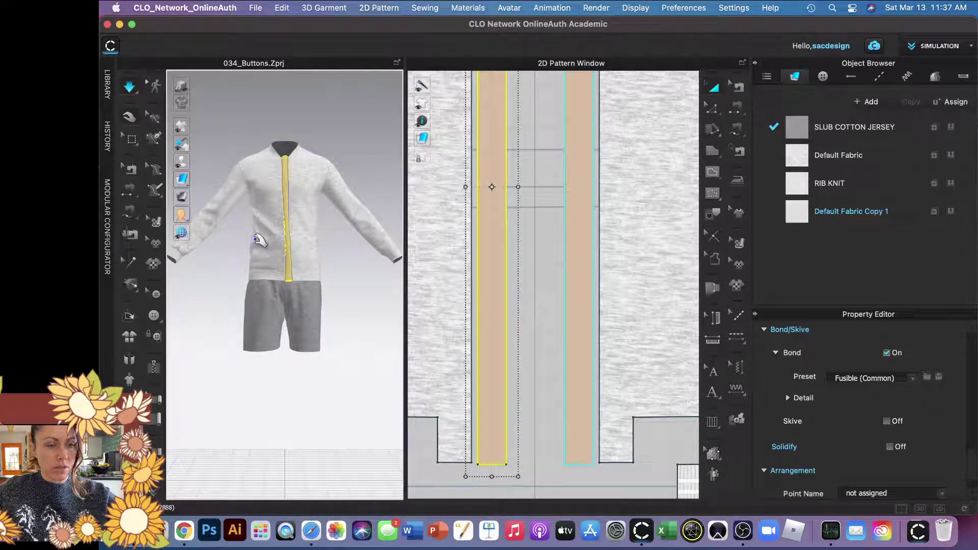
click(258, 240)
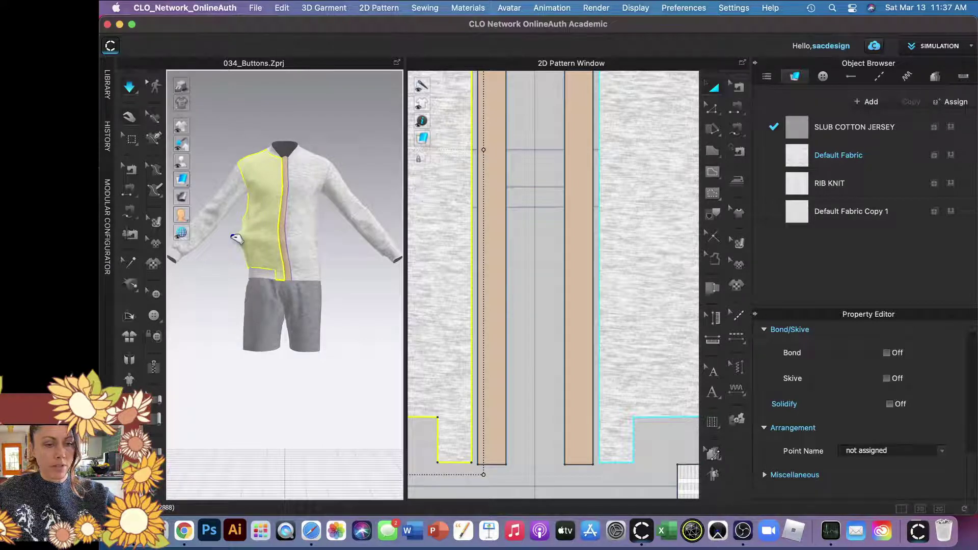
click(232, 236)
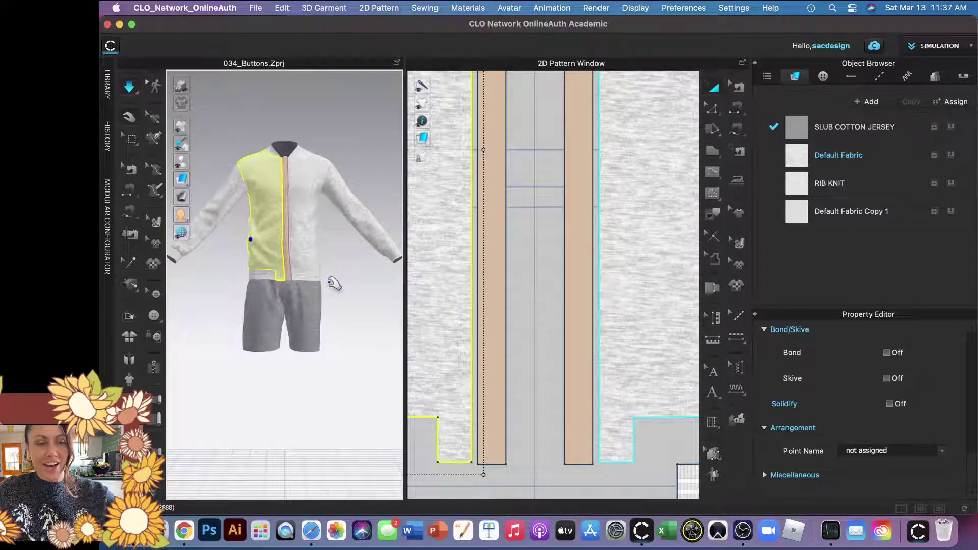
key(w)
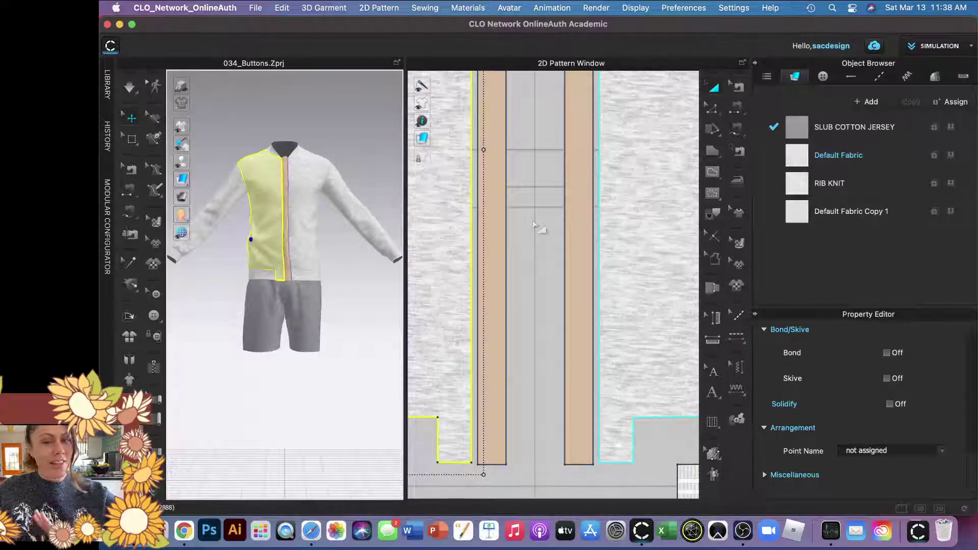
Place a button near the top end of the right-hand placket pattern, centred across its width.
scroll(534, 223, down, 3)
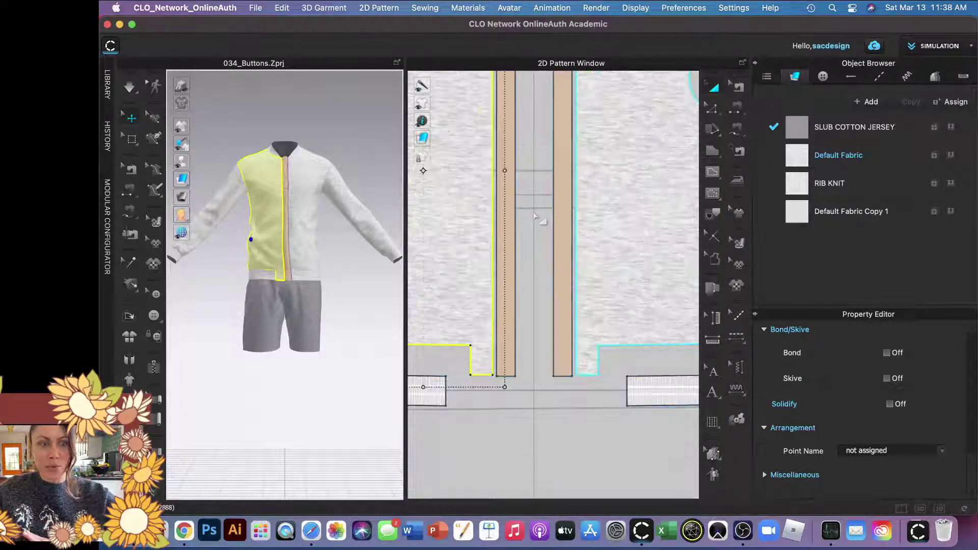
scroll(535, 218, down, 1)
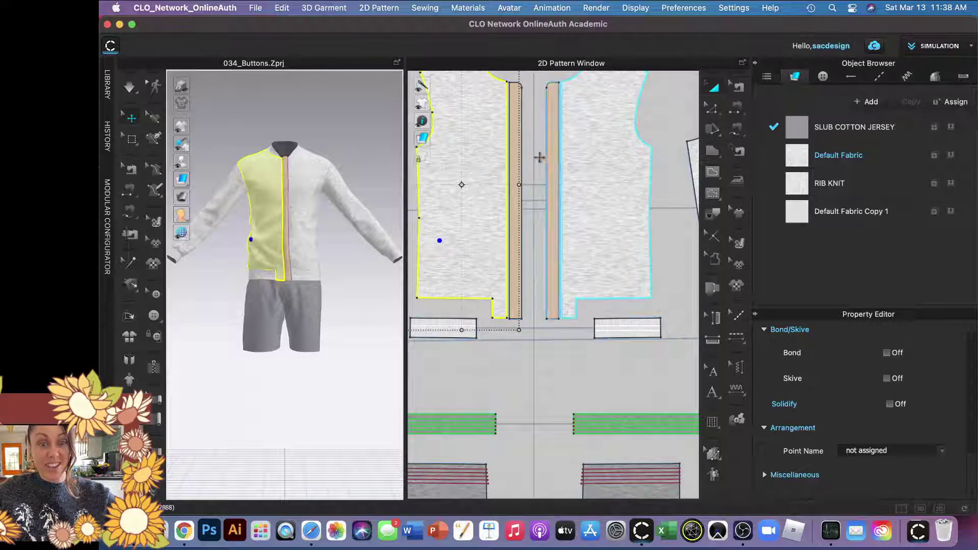
middle_drag(542, 162, 527, 252)
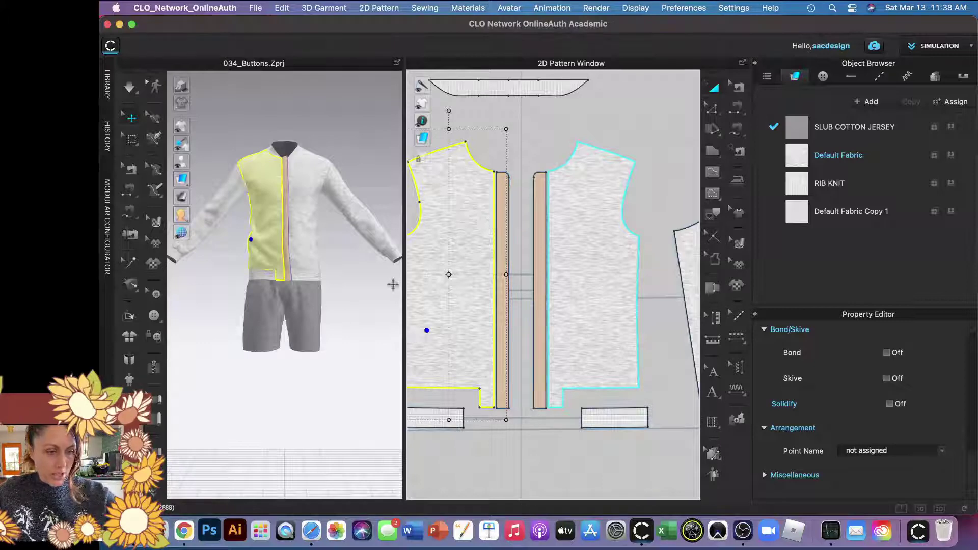
click(154, 316)
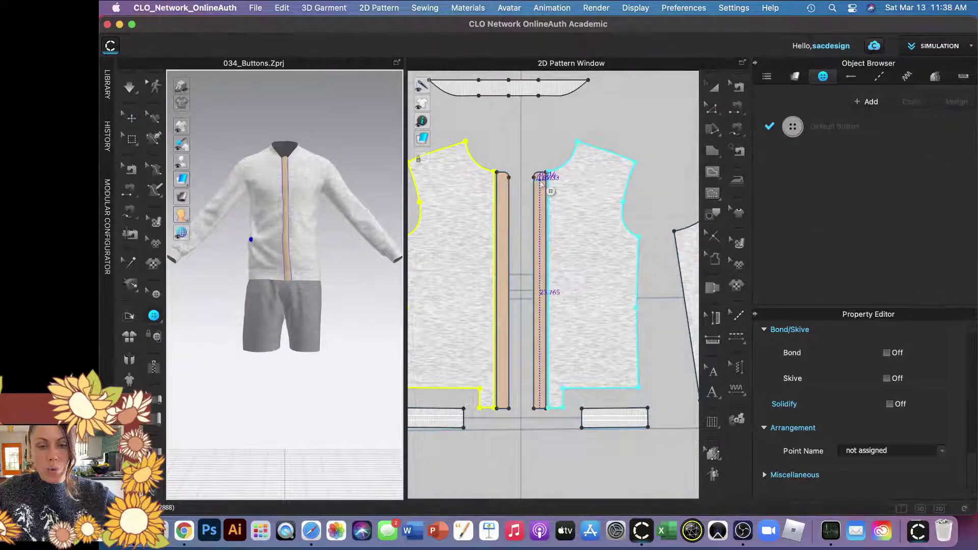
click(539, 179)
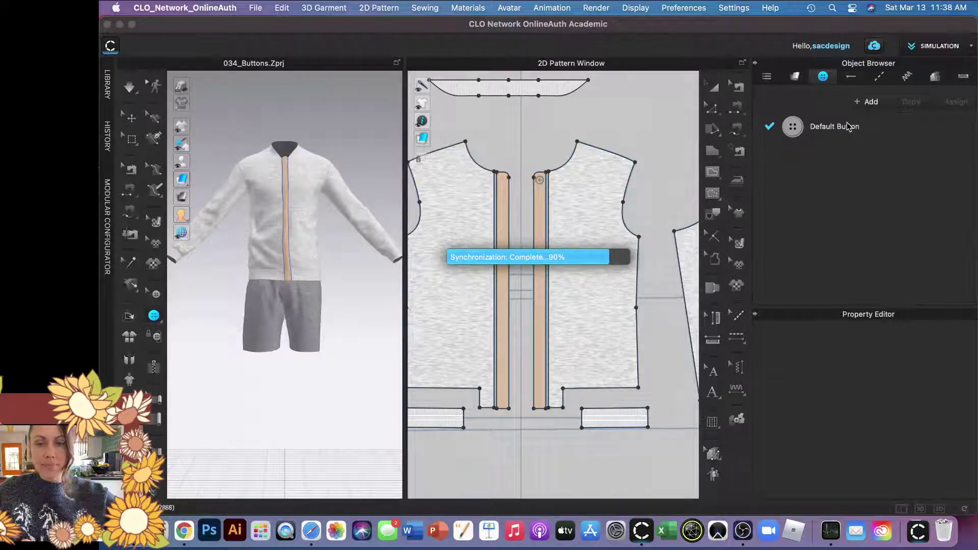
Examine the Default Button's properties and browse the available button shapes.
click(822, 129)
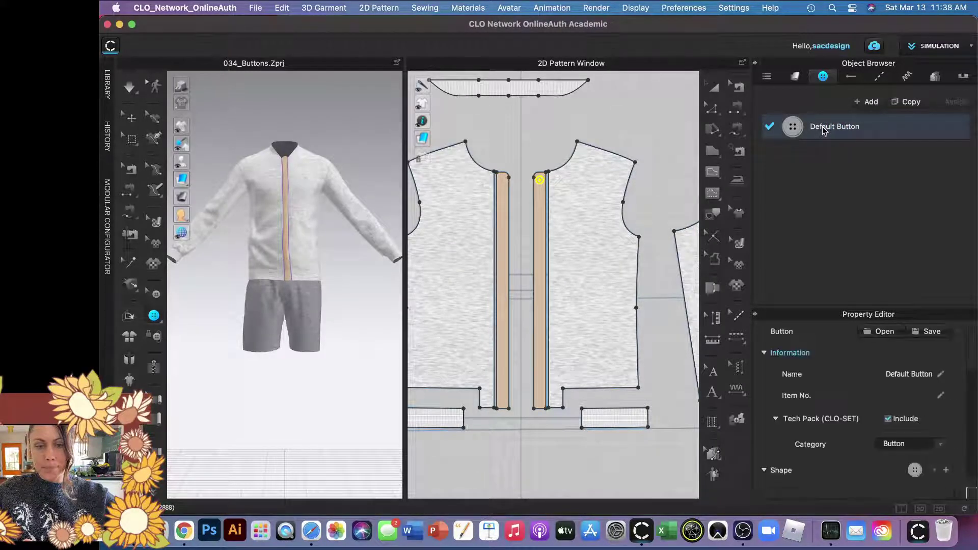
scroll(893, 388, down, 2)
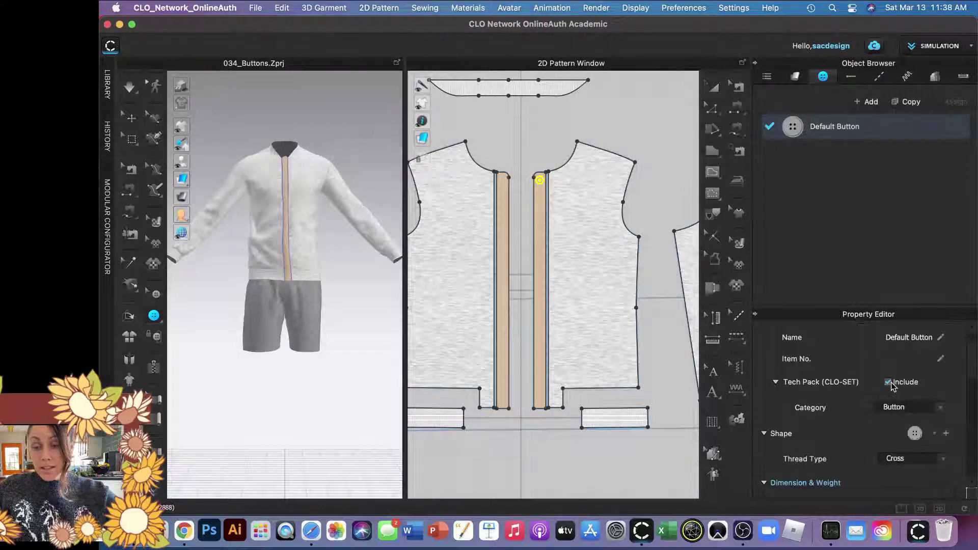
scroll(895, 390, down, 2)
scroll(921, 400, down, 2)
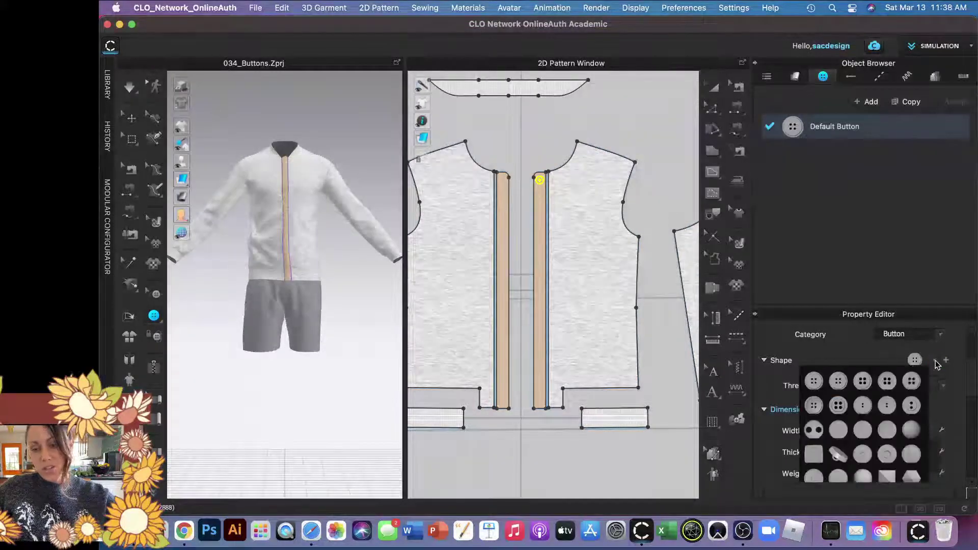
scroll(901, 422, down, 3)
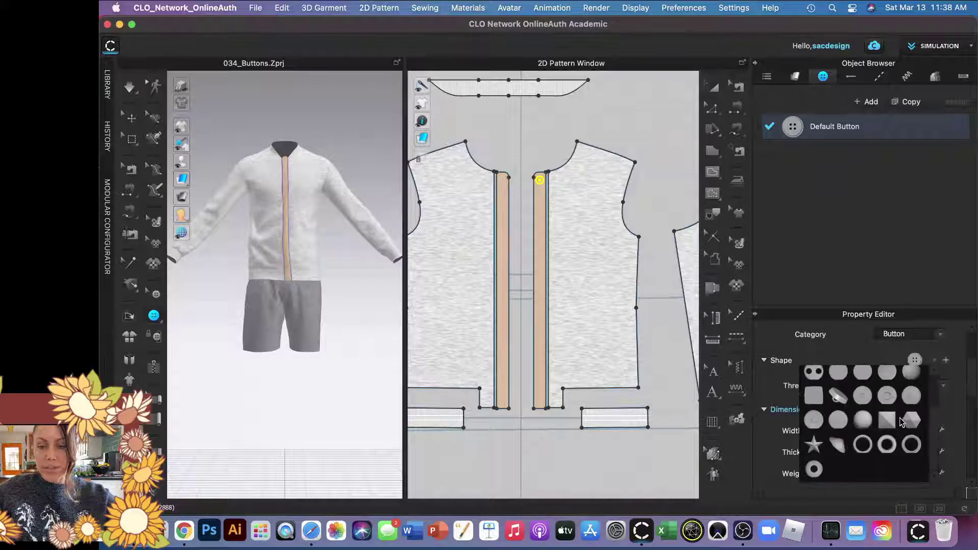
scroll(871, 462, up, 3)
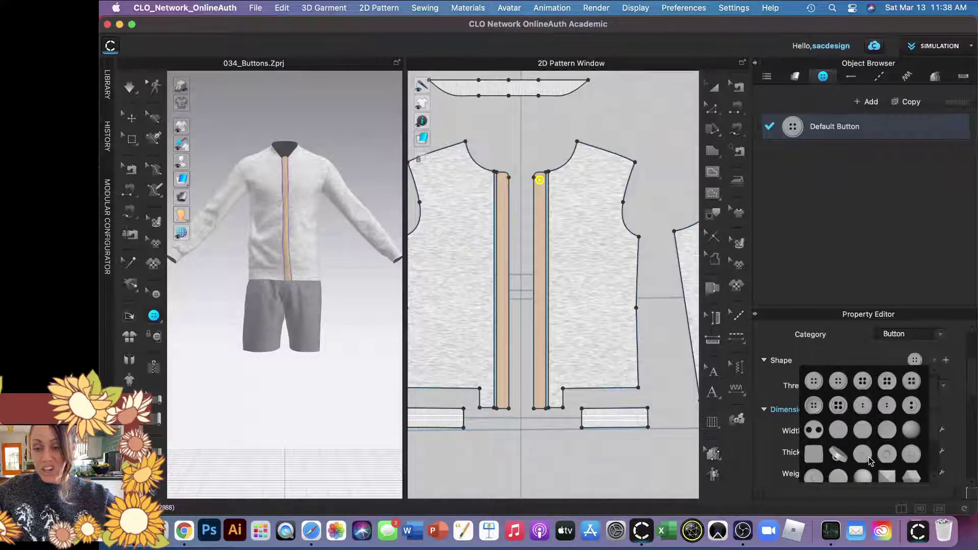
click(916, 361)
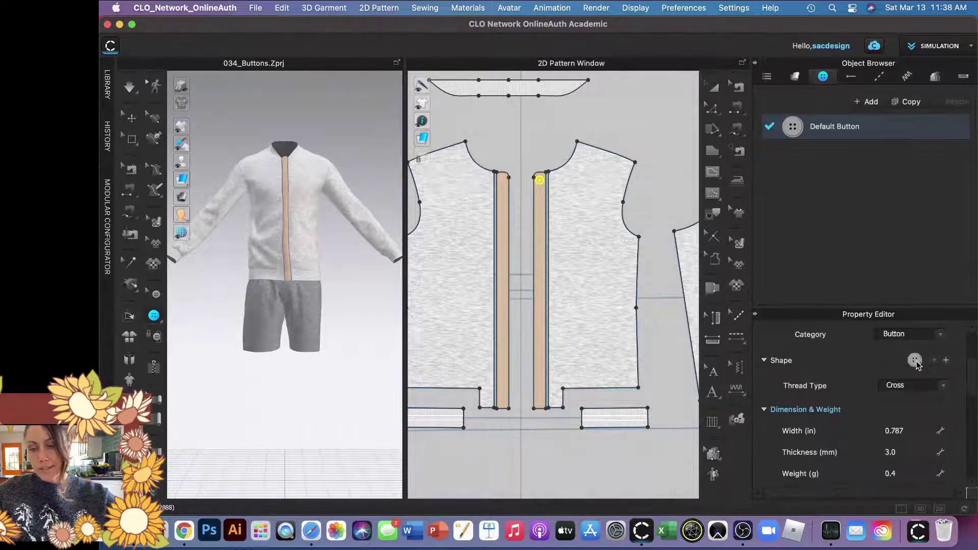
Review the Default Button's dimensions and material parameters and set its material type to Plastic.
scroll(913, 428, down, 2)
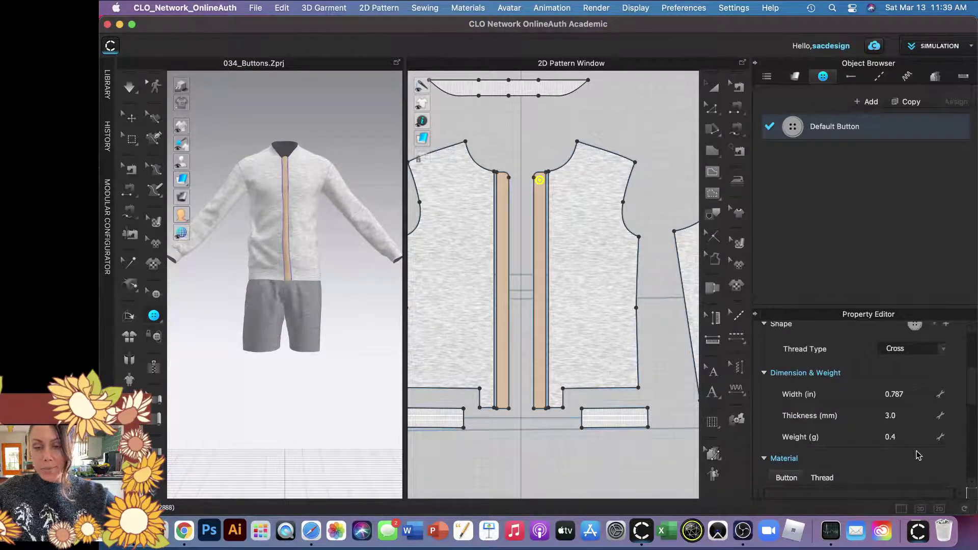
scroll(913, 448, down, 4)
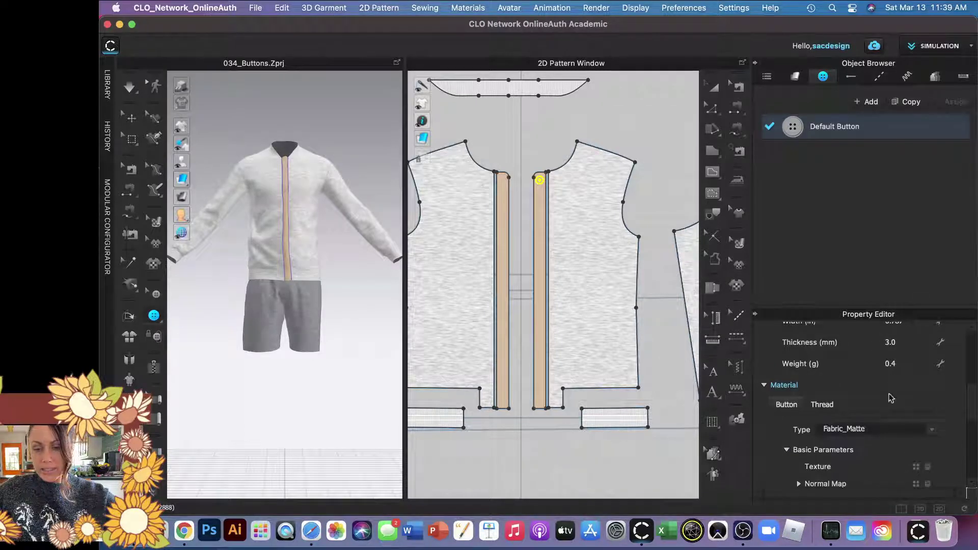
scroll(896, 451, down, 2)
scroll(896, 451, down, 4)
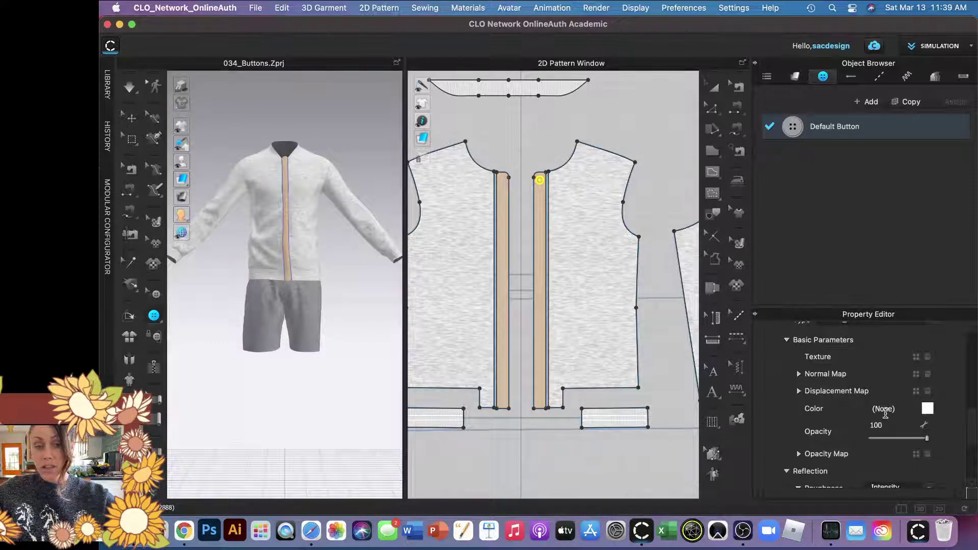
scroll(889, 419, down, 6)
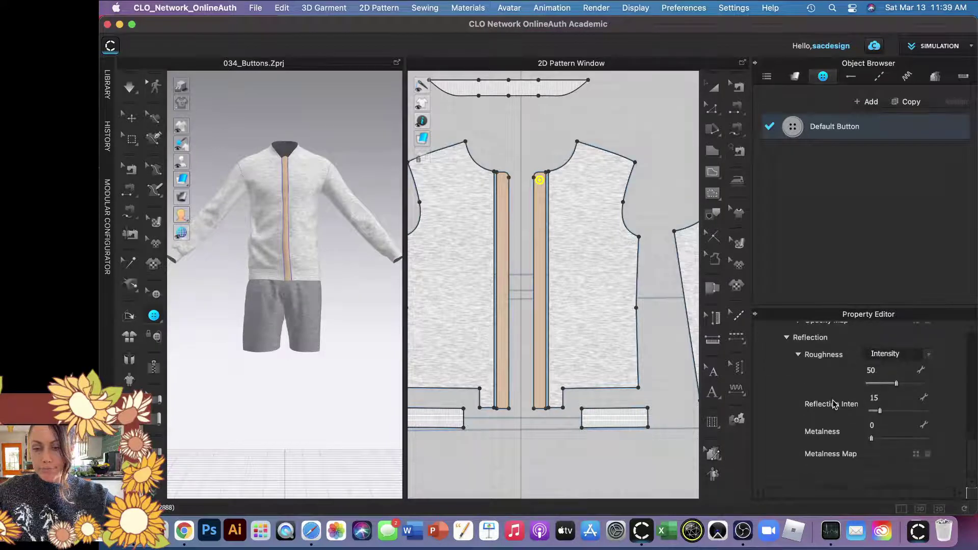
scroll(894, 397, down, 2)
scroll(901, 427, up, 8)
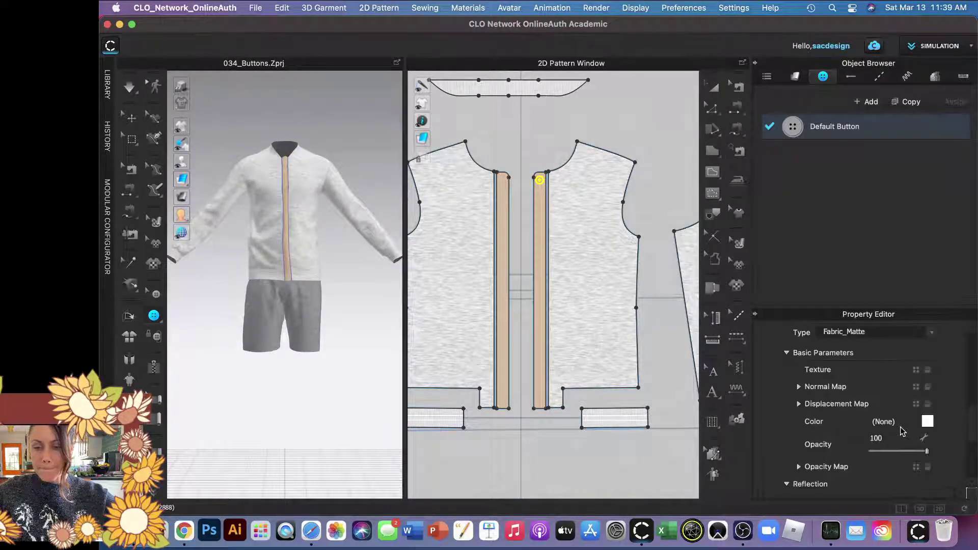
scroll(902, 431, up, 2)
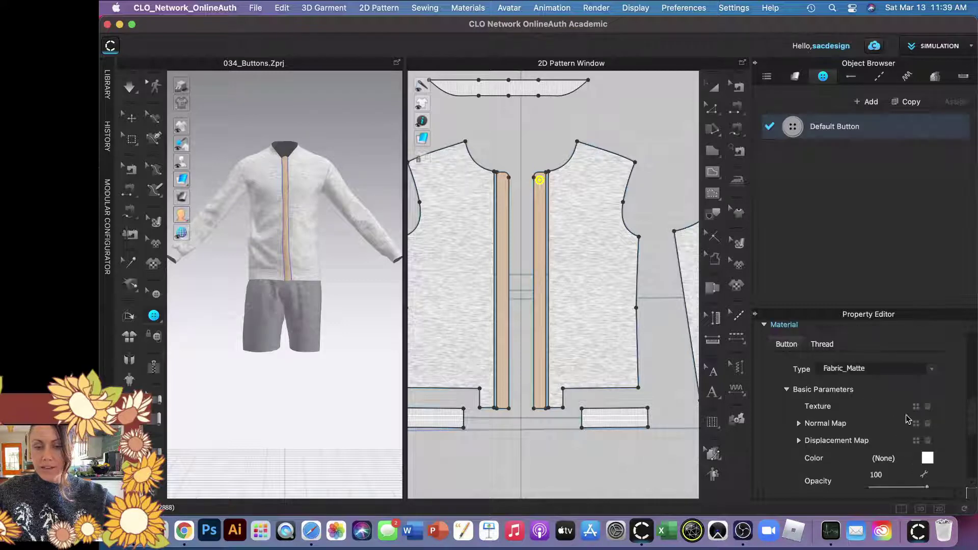
click(930, 371)
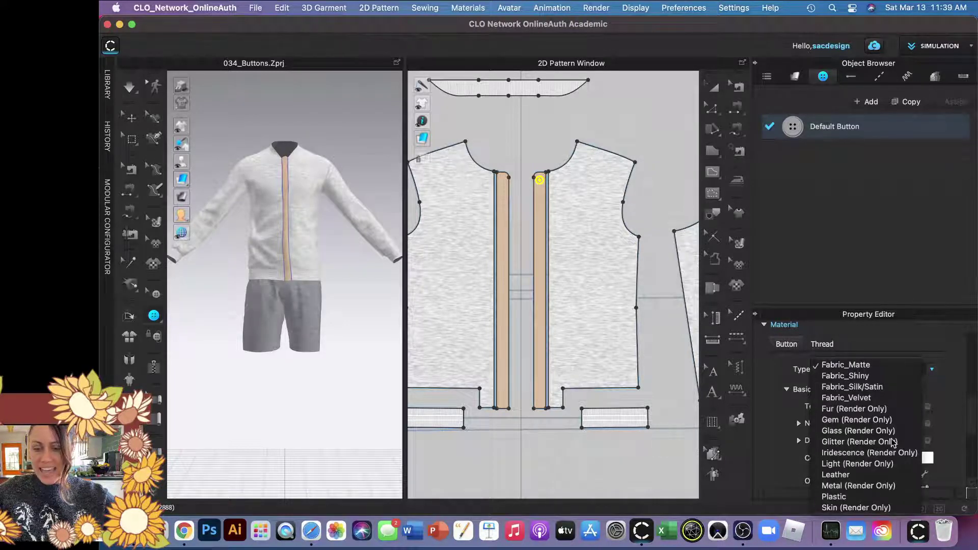
click(841, 498)
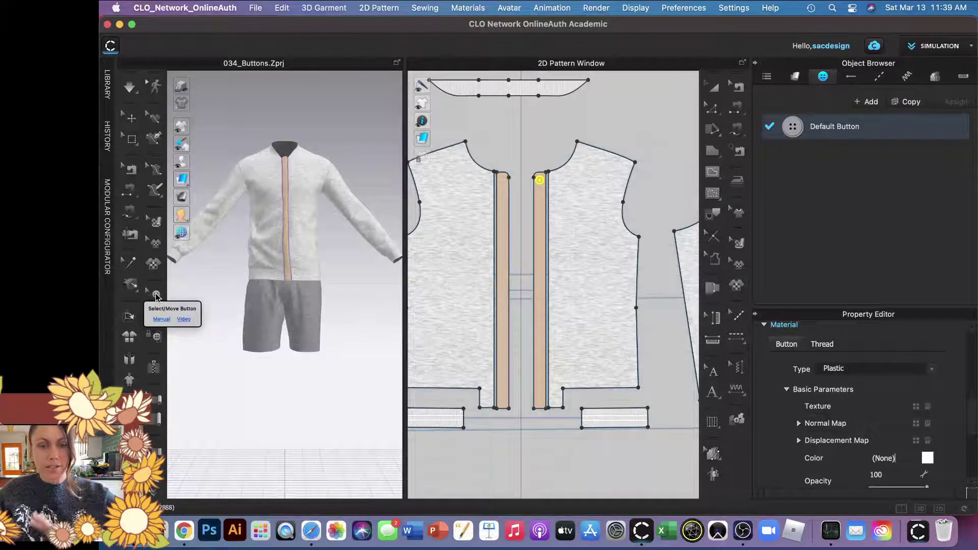
Copy the placket's top button and paste it about 3.5 in straight below on the same placket.
click(156, 295)
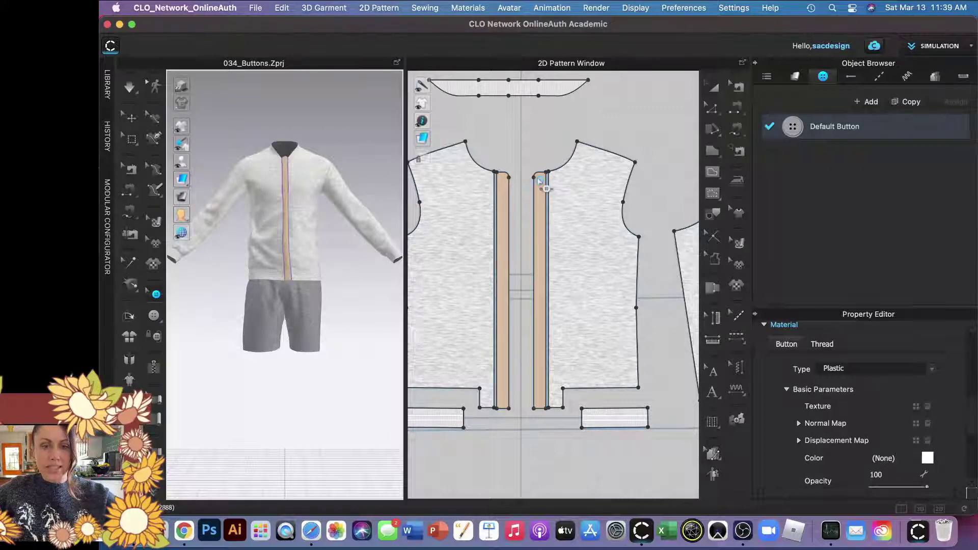
click(540, 181)
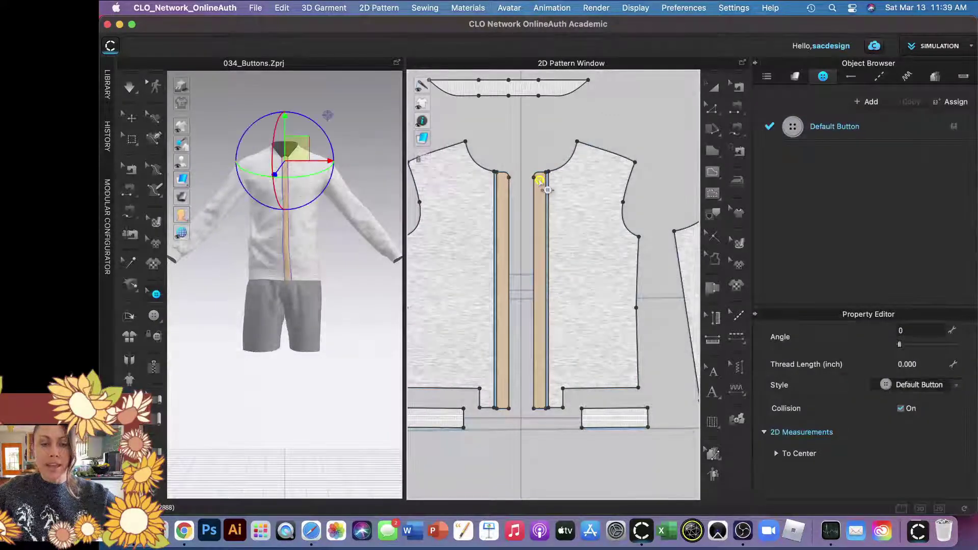
right_click(541, 179)
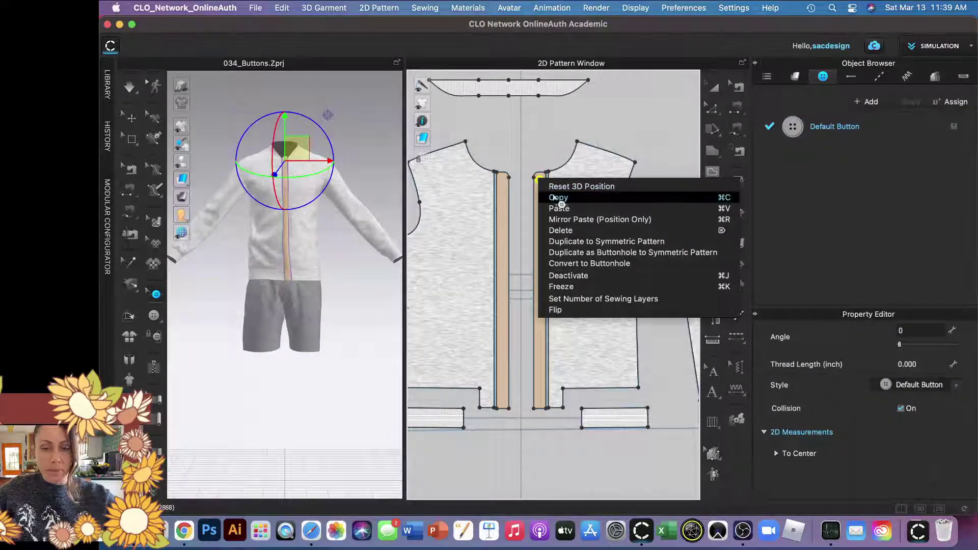
click(558, 197)
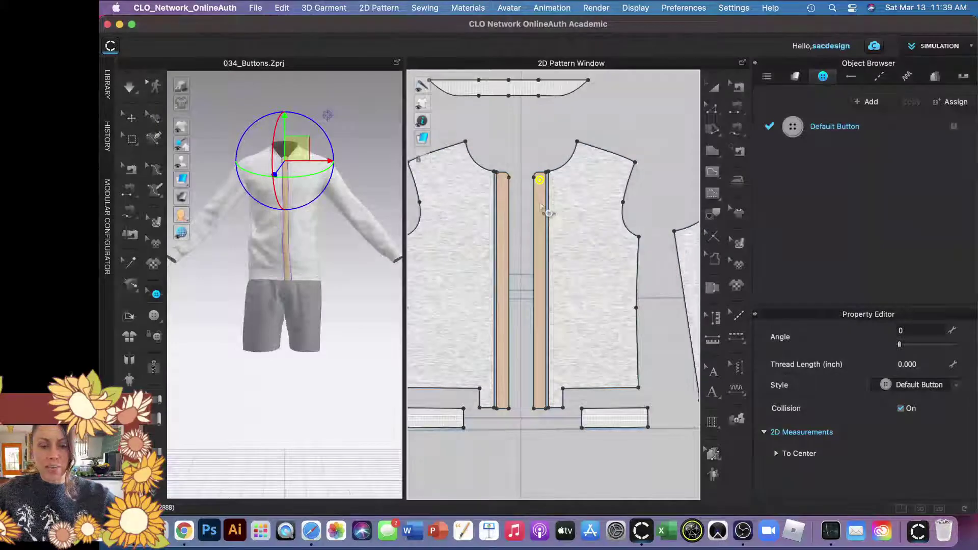
key(ctrl+v)
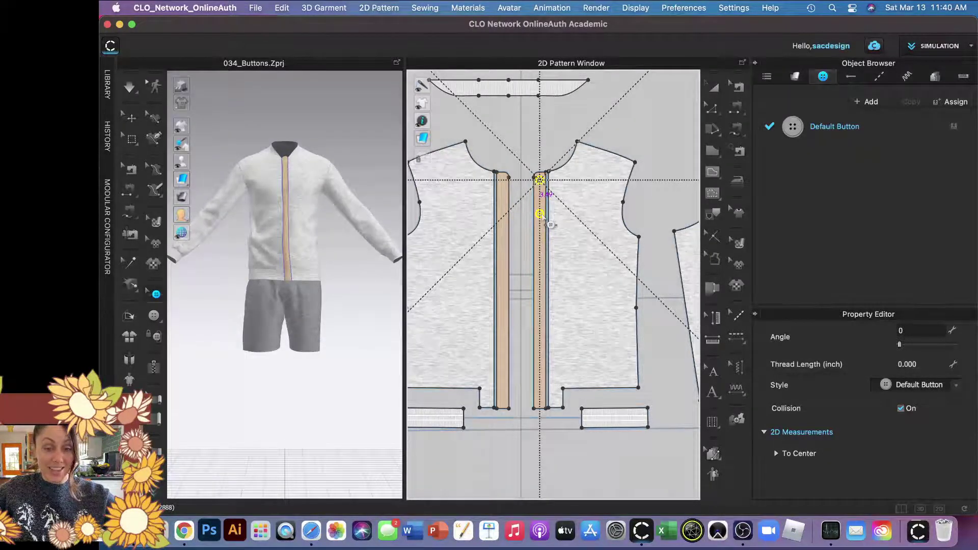
click(541, 214)
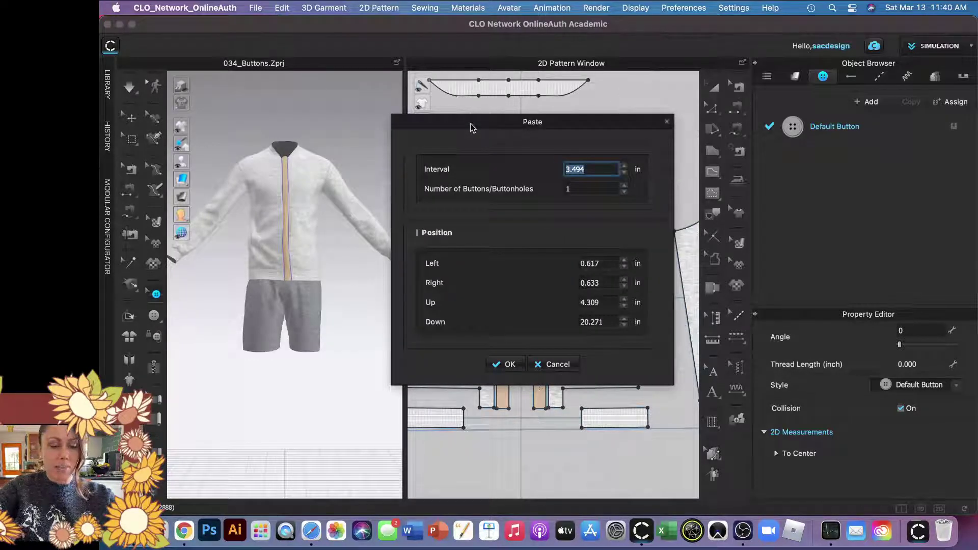
Set the button paste interval to 3.5 in and the number of pasted buttons to 6.
text(3.5)
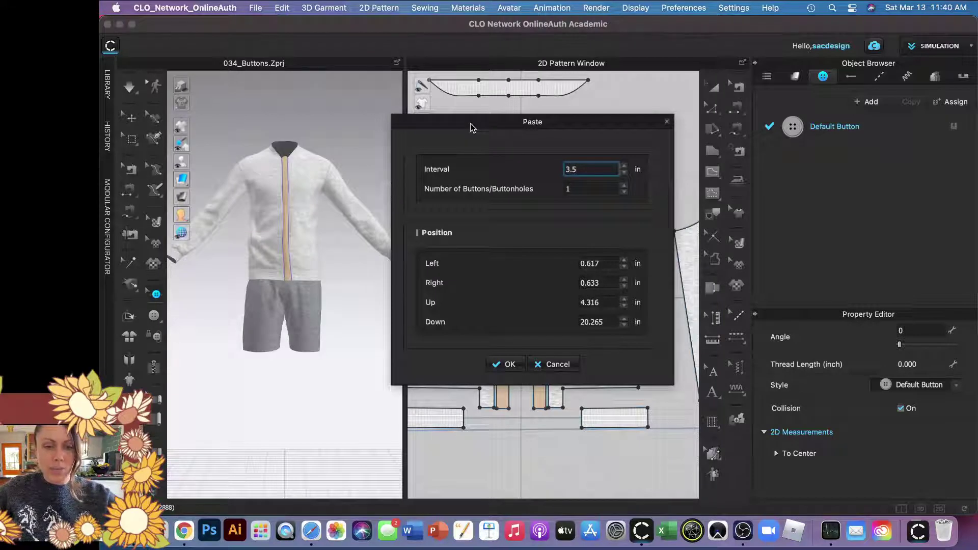
drag(575, 122, 343, 118)
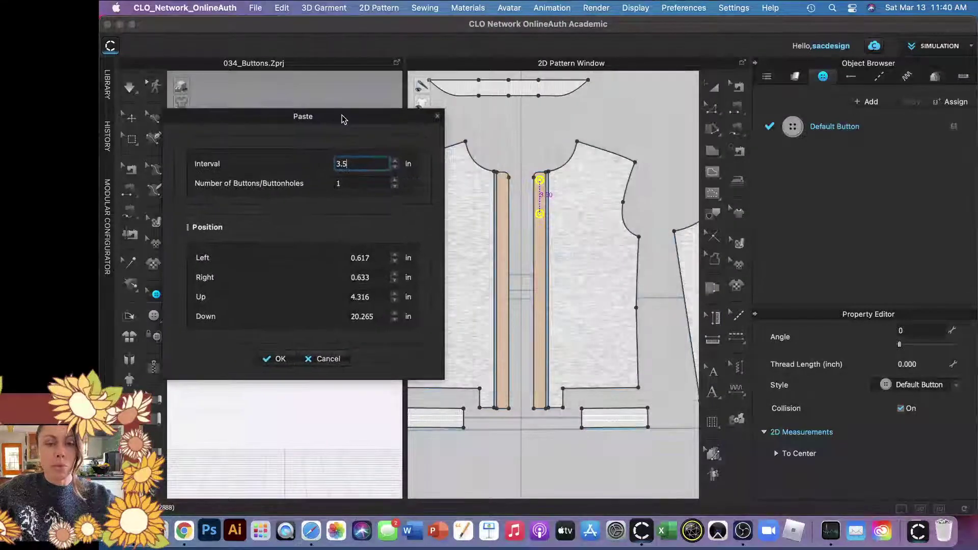
click(395, 180)
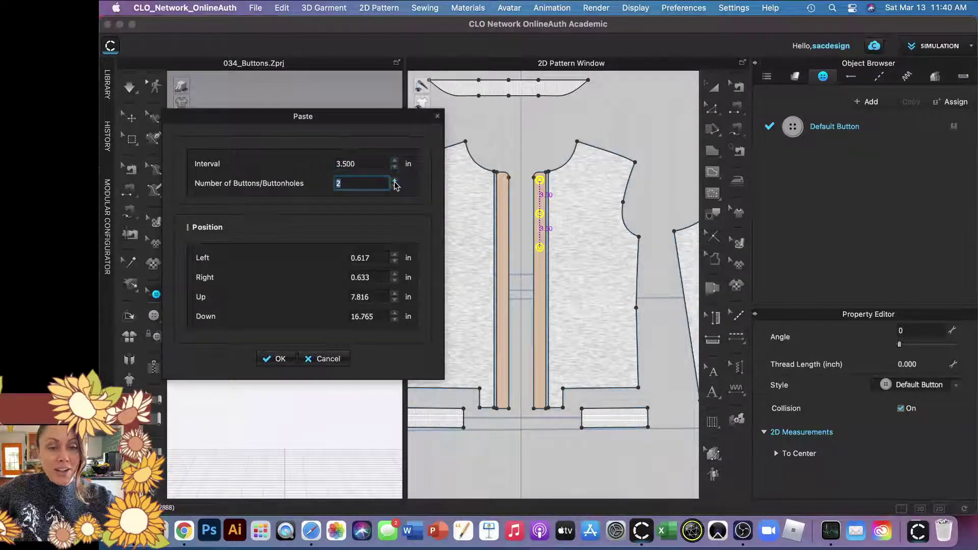
click(395, 180)
click(395, 180)
click(394, 181)
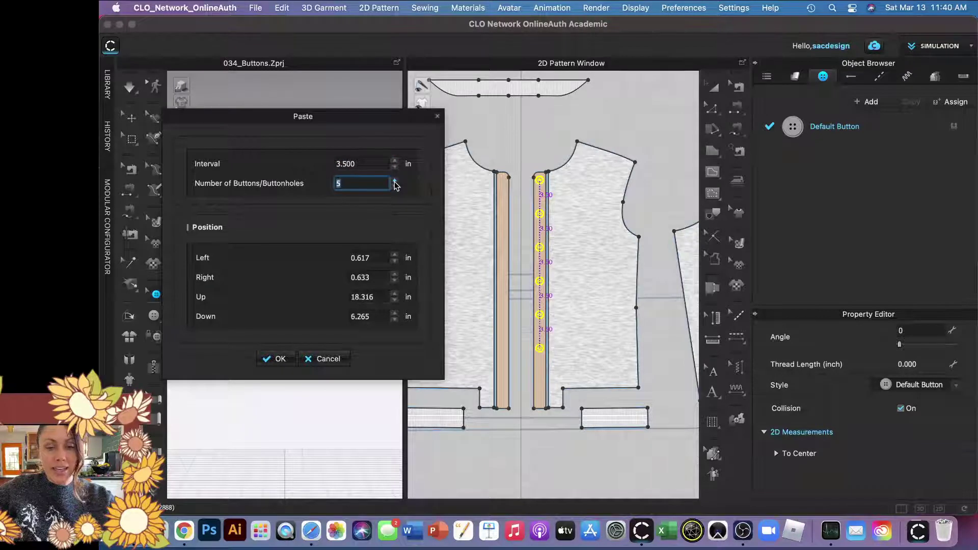
click(395, 181)
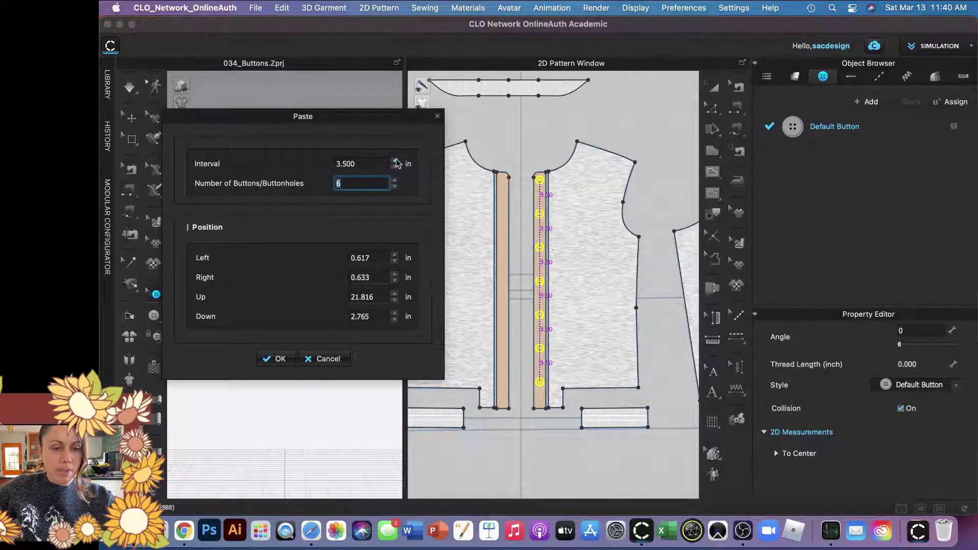
Try wider intervals of 4.5 in and 7 in for the row of pasted buttons.
click(396, 161)
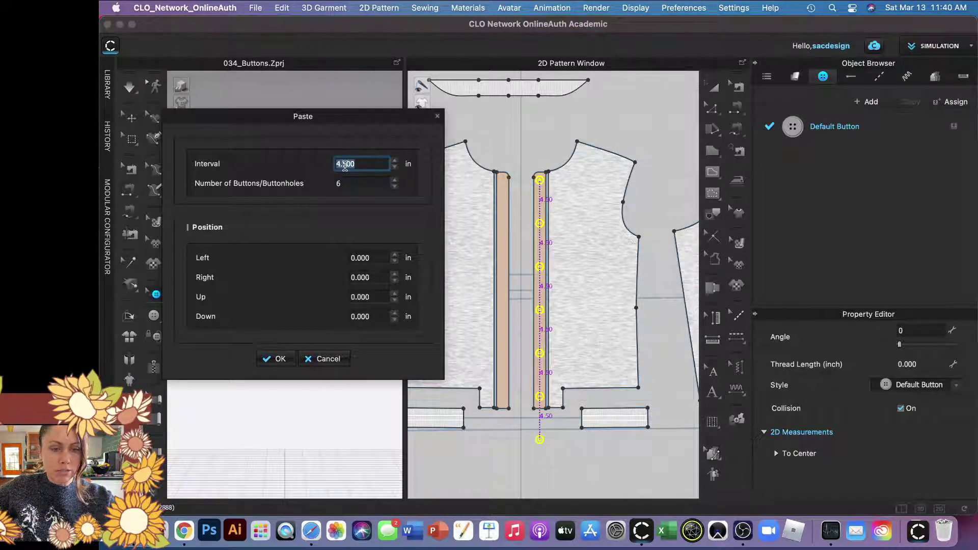
click(396, 167)
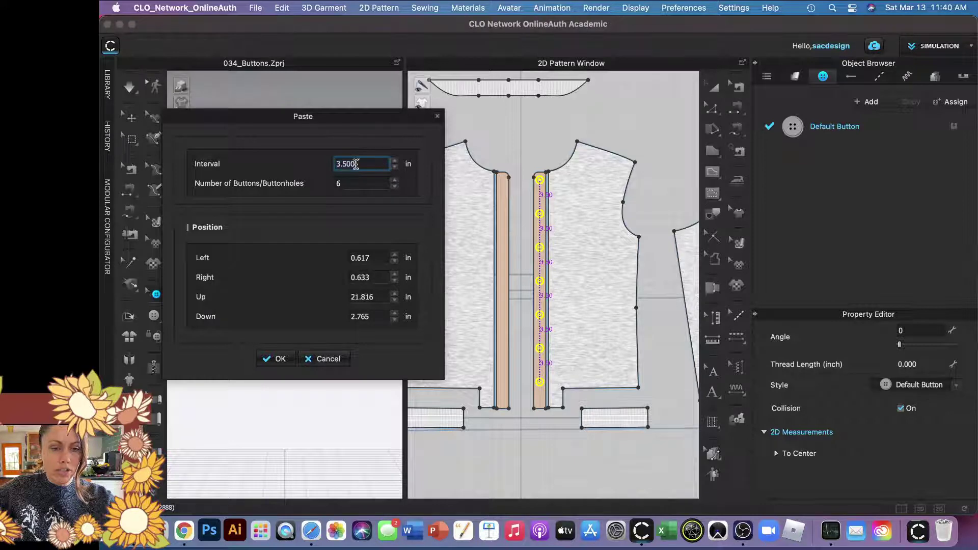
click(345, 162)
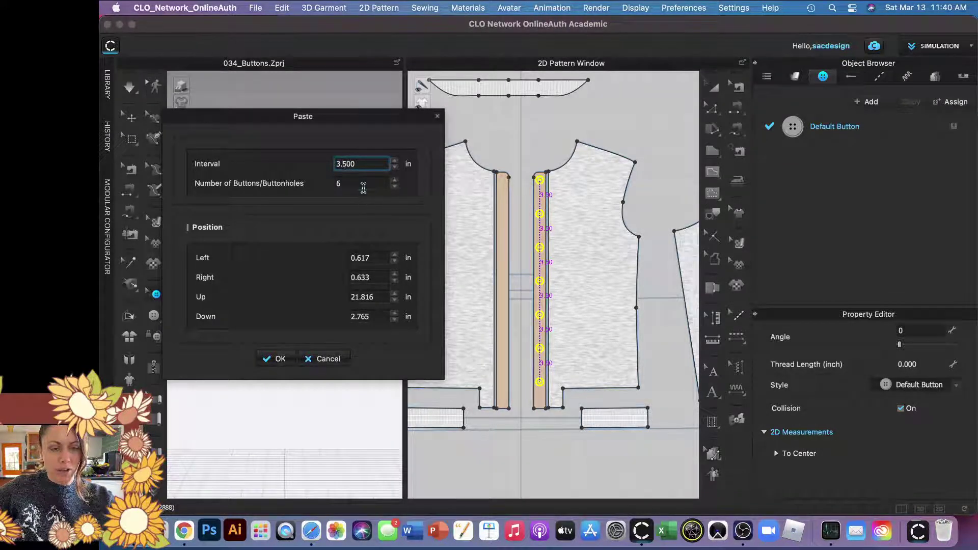
double_click(363, 183)
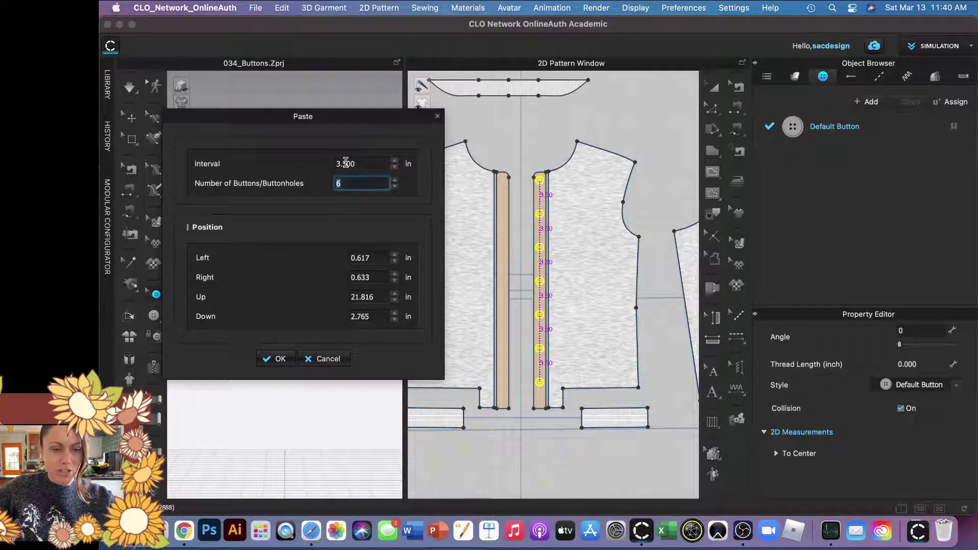
double_click(344, 163)
text(7)
key(Tab)
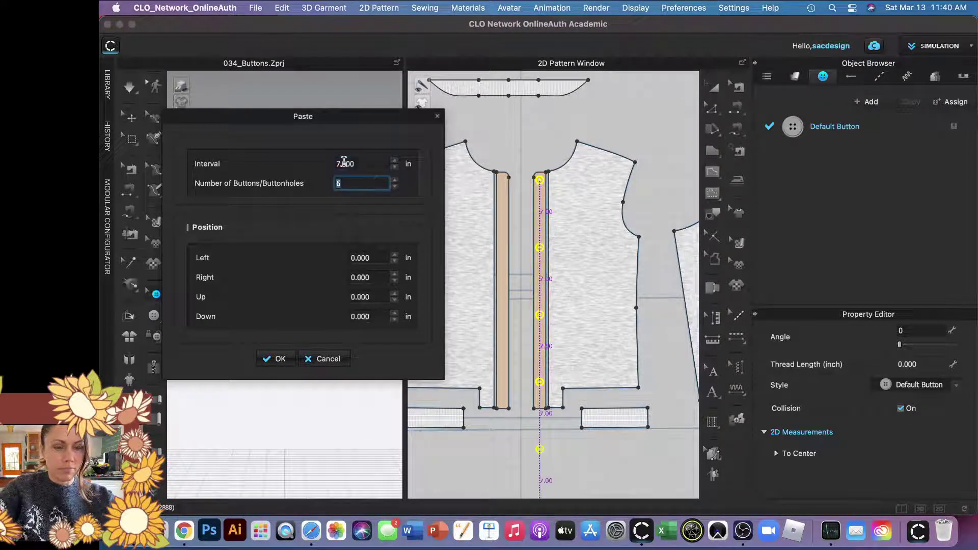
Set the paste interval to 3.75 in and confirm pasting the six buttons down the placket.
double_click(344, 163)
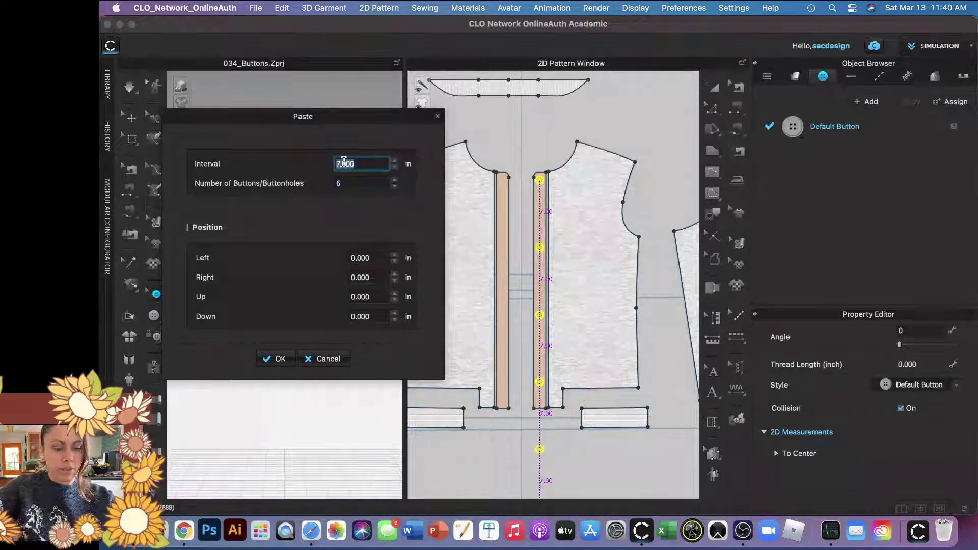
text(3.75)
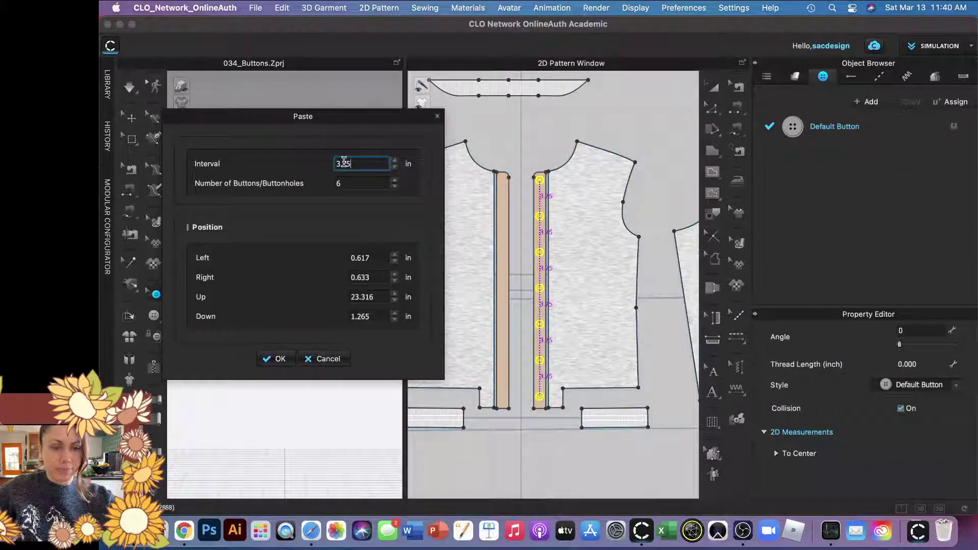
key(Tab)
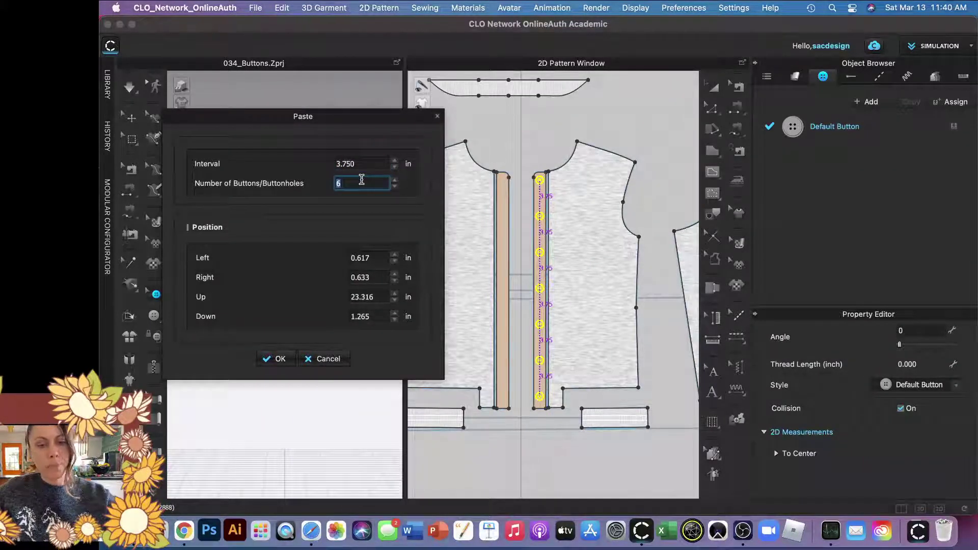
click(280, 359)
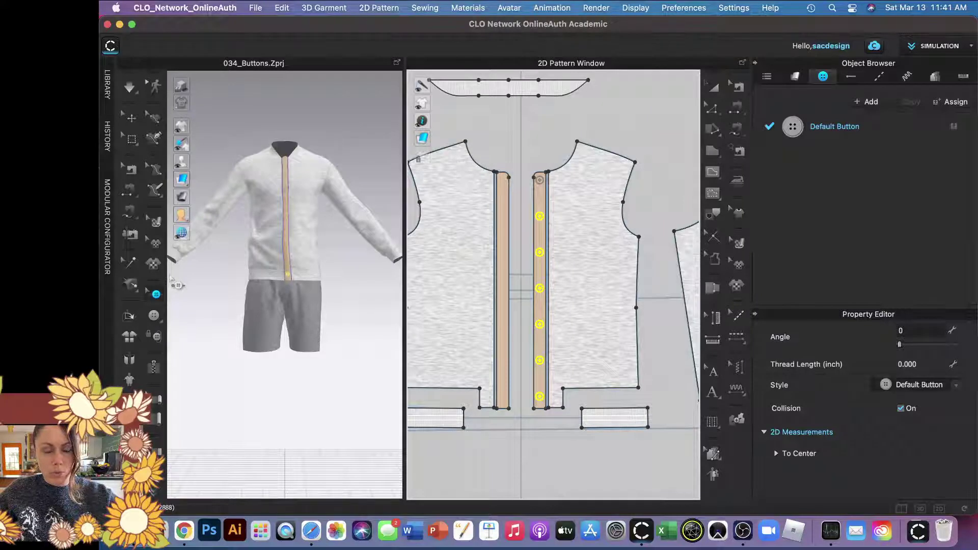
Select all the placket's buttons, including the top one, and duplicate them as buttonholes to the symmetric placket pattern.
click(155, 317)
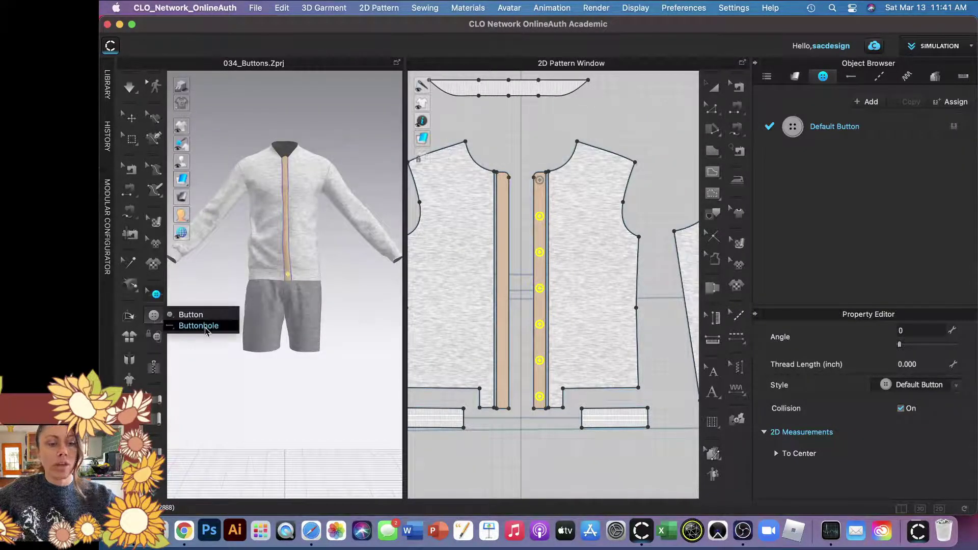
click(154, 318)
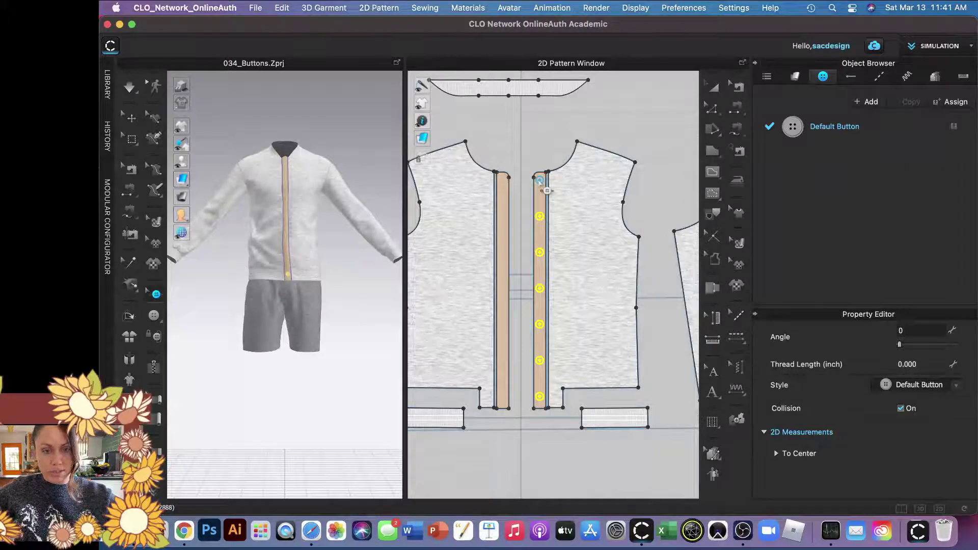
click(540, 180)
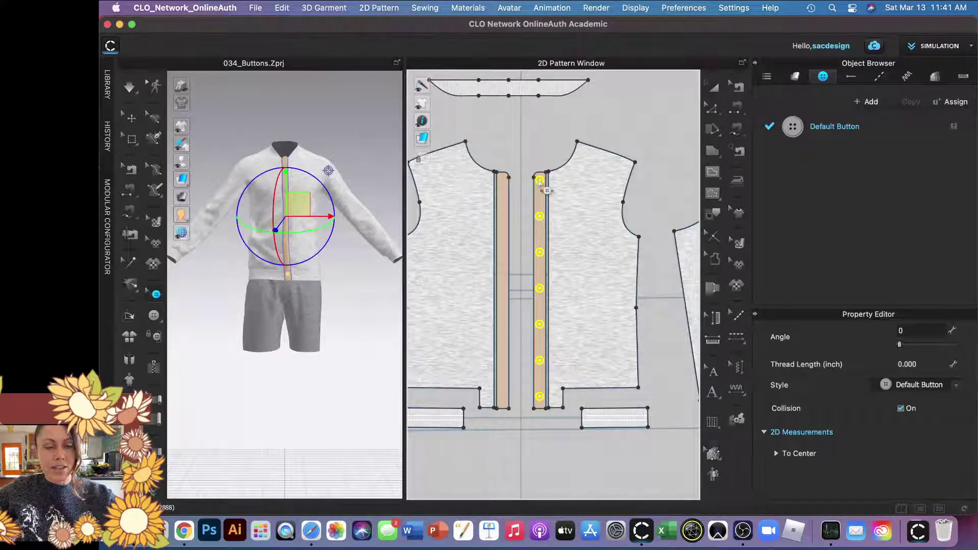
right_click(541, 183)
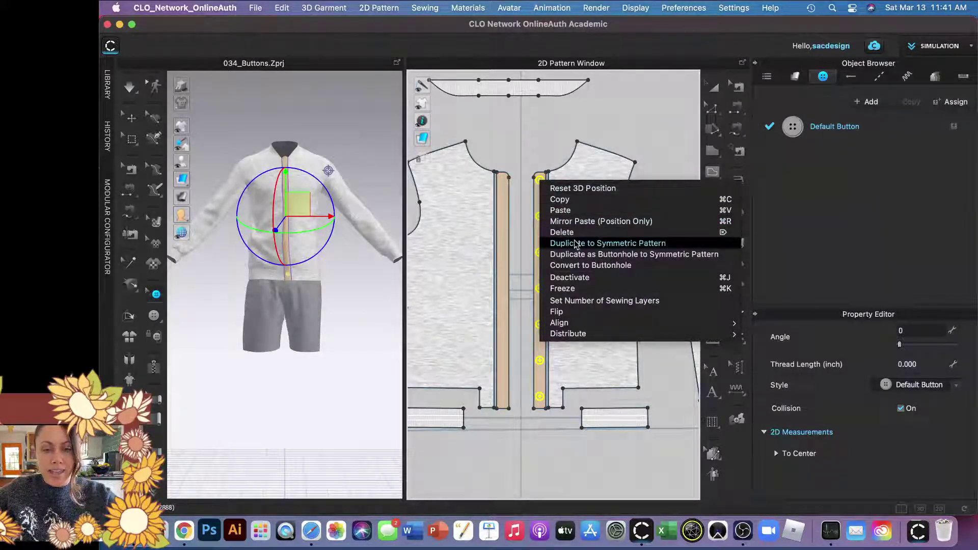
click(633, 255)
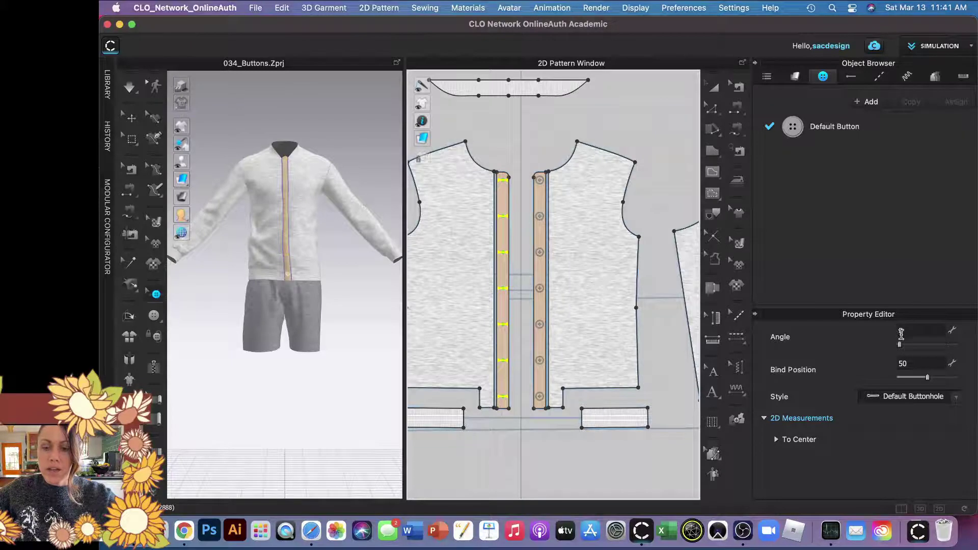
Set the angle of the selected buttonholes to 90 and check the available buttonhole styles, keeping Default Buttonhole.
click(895, 331)
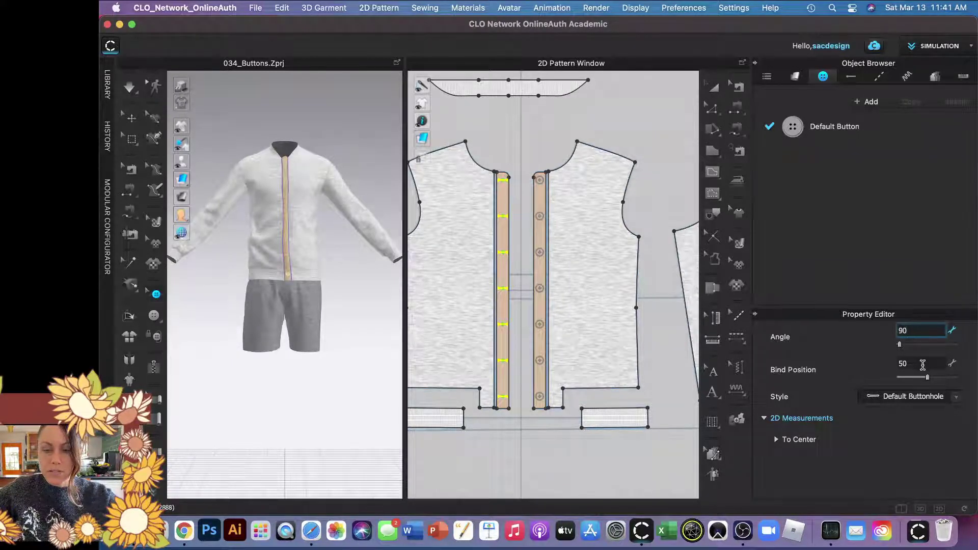
click(921, 366)
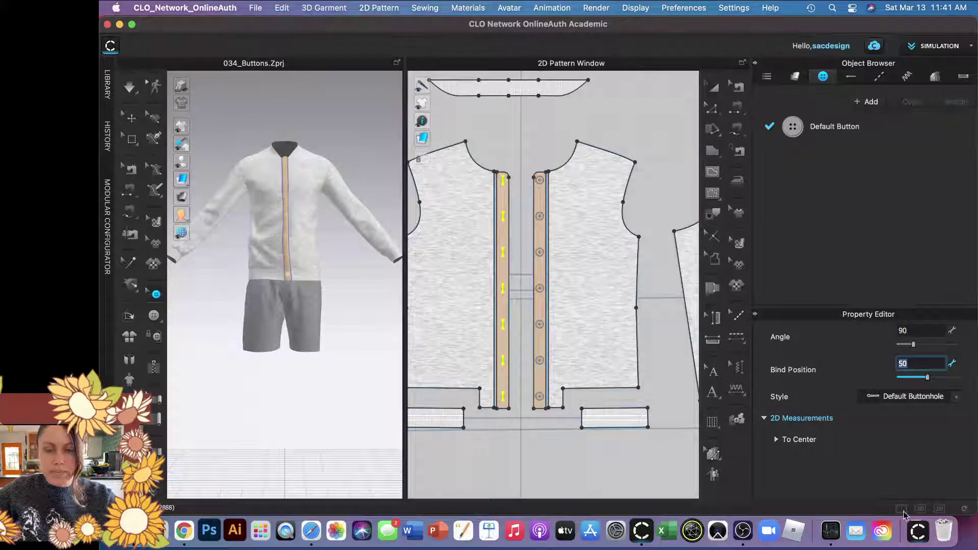
click(957, 397)
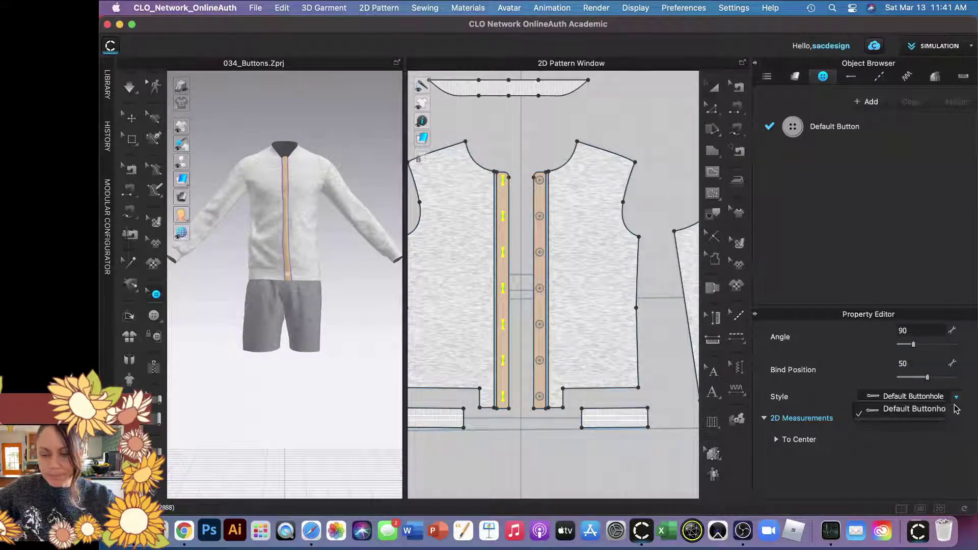
click(912, 459)
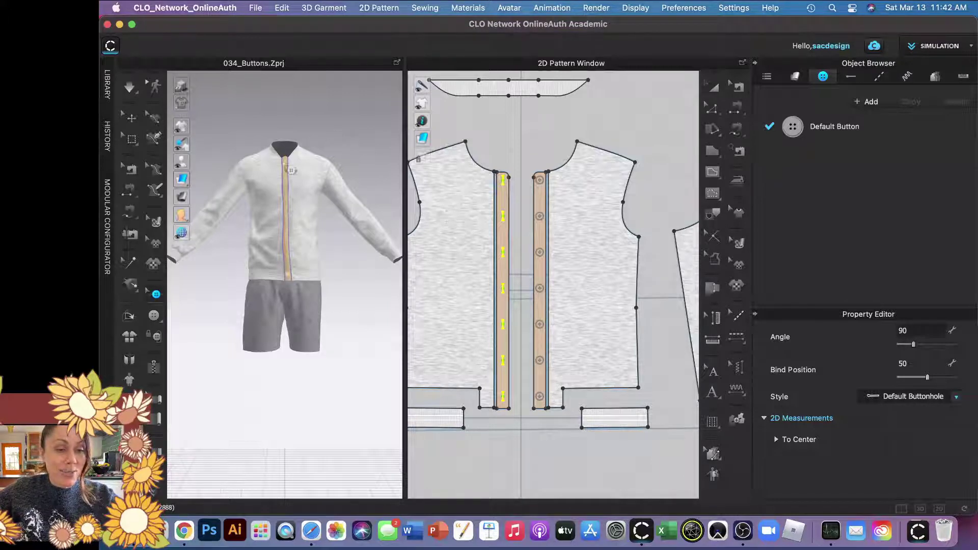
Fasten all seven buttons to the matching buttonholes on the opposite placket and simulate the garment.
scroll(321, 225, up, 6)
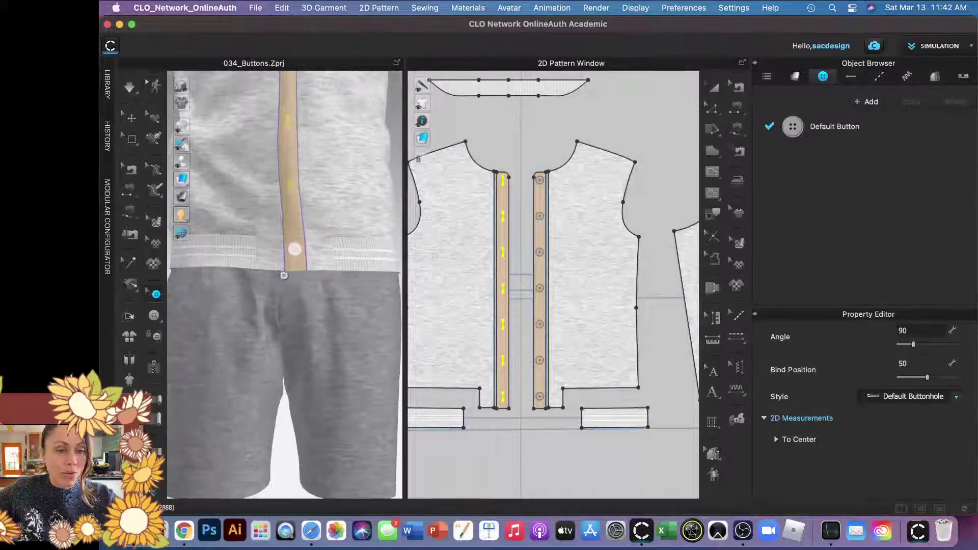
scroll(304, 256, down, 8)
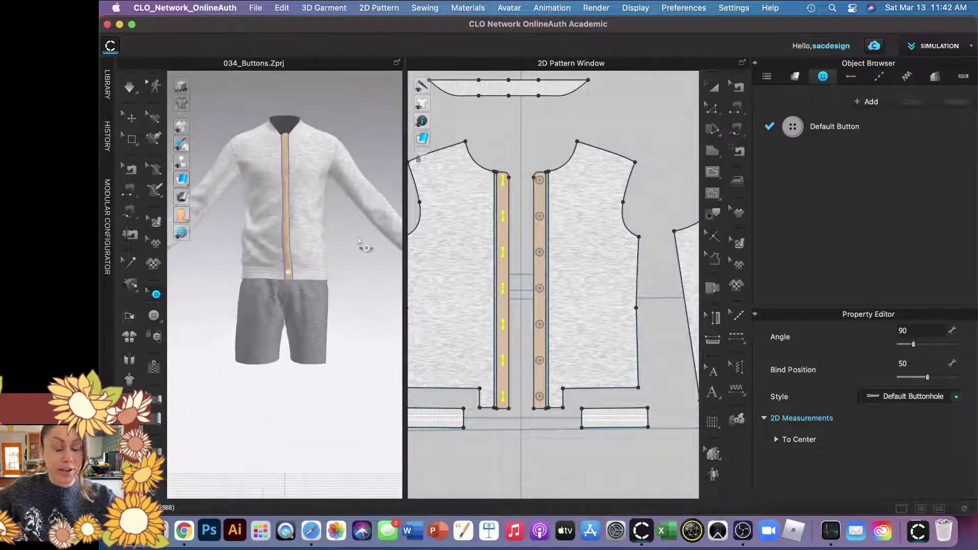
scroll(357, 254, up, 3)
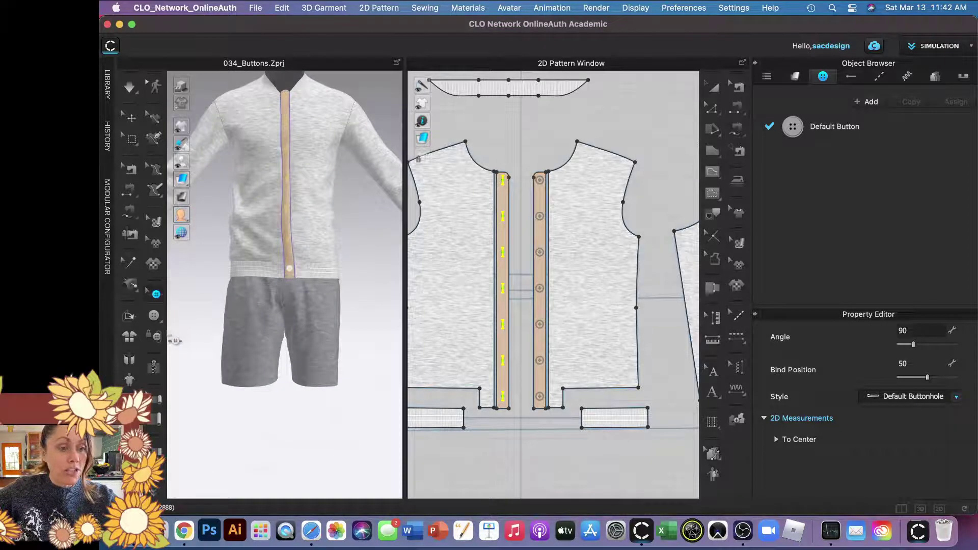
click(156, 337)
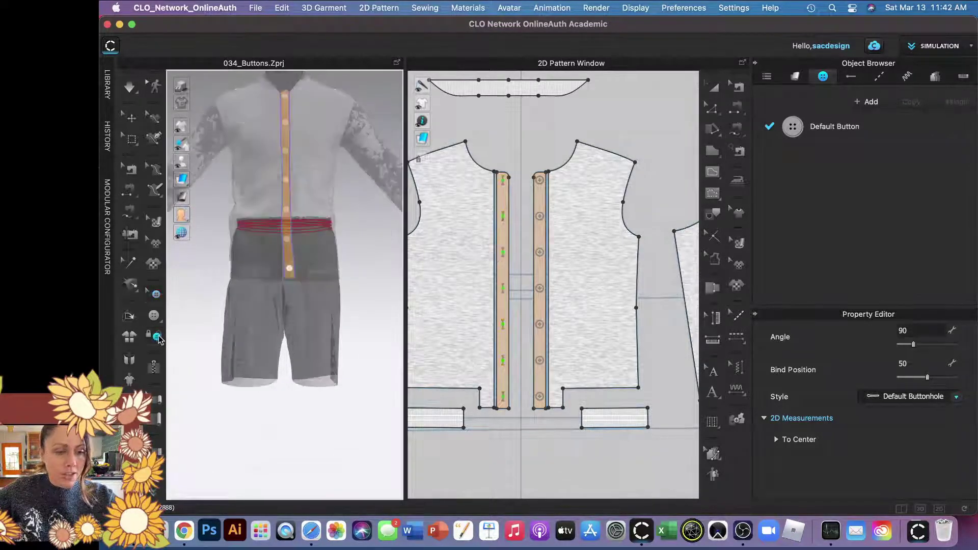
drag(520, 155, 544, 427)
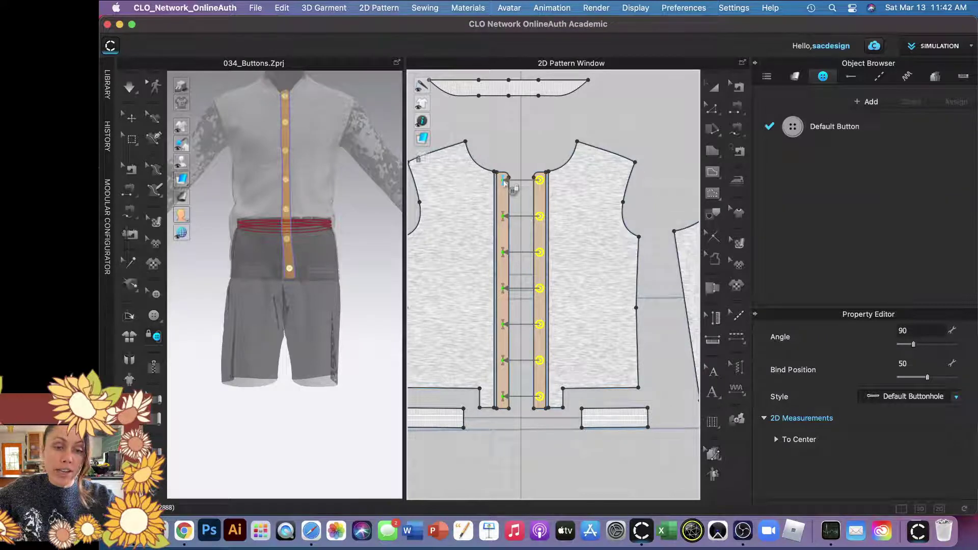
click(492, 400)
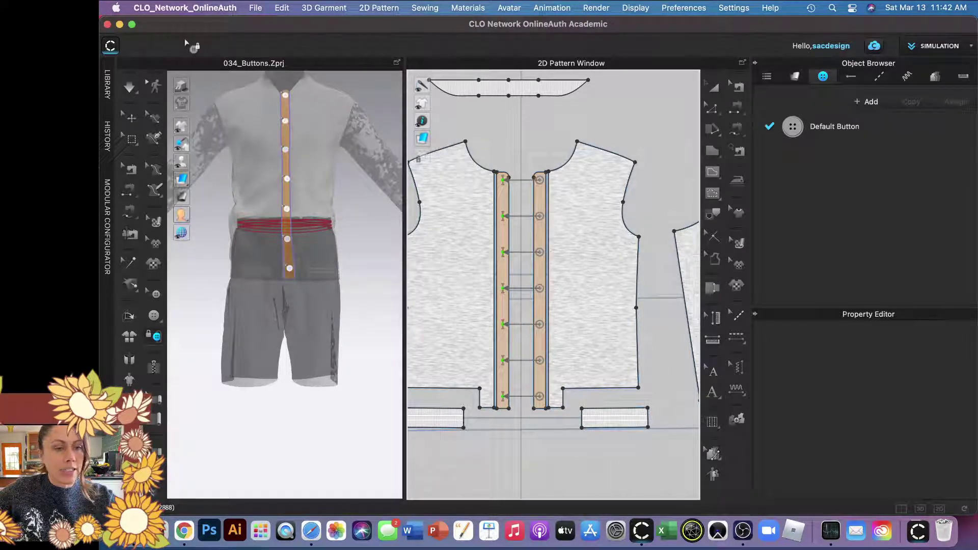
click(130, 90)
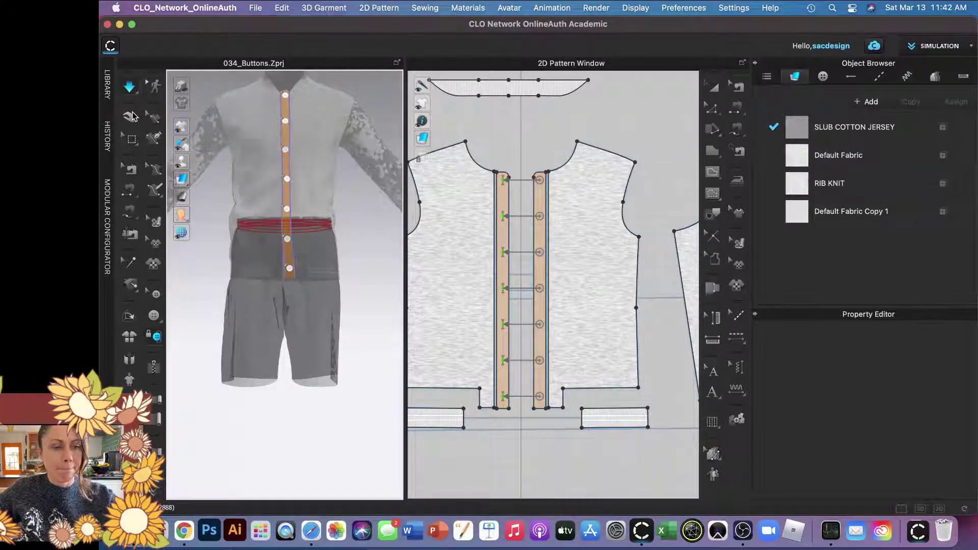
click(365, 278)
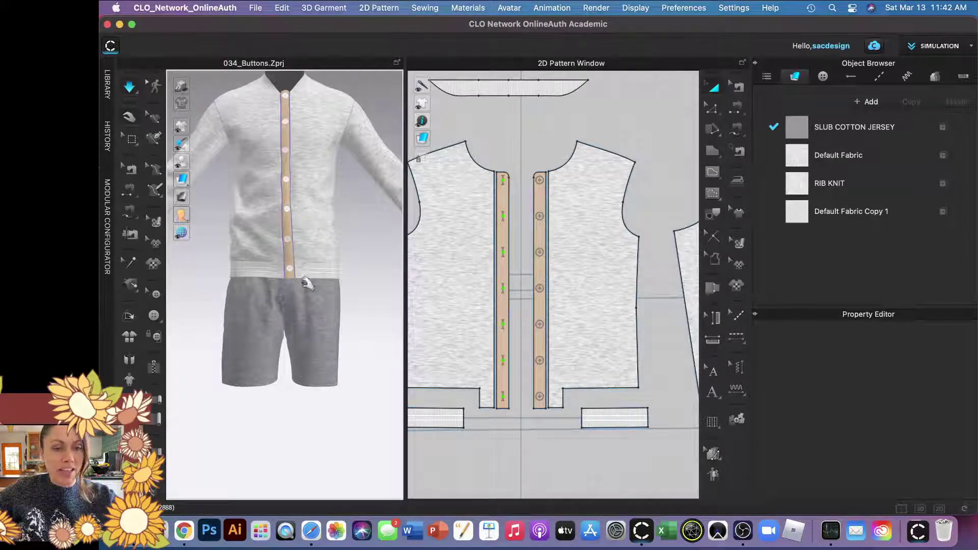
Delete the sewing that joins the inner edges of the two button plackets and resume the garment simulation.
click(538, 285)
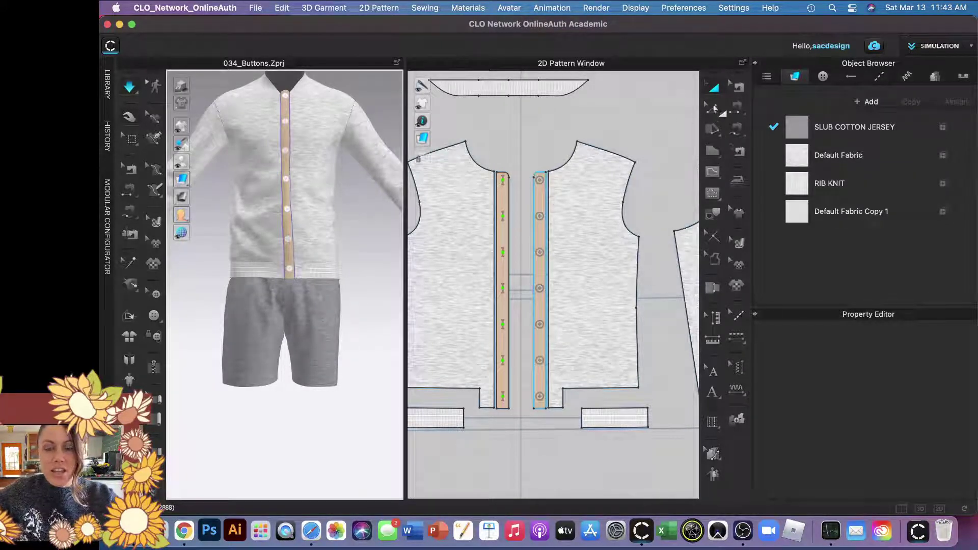
click(739, 88)
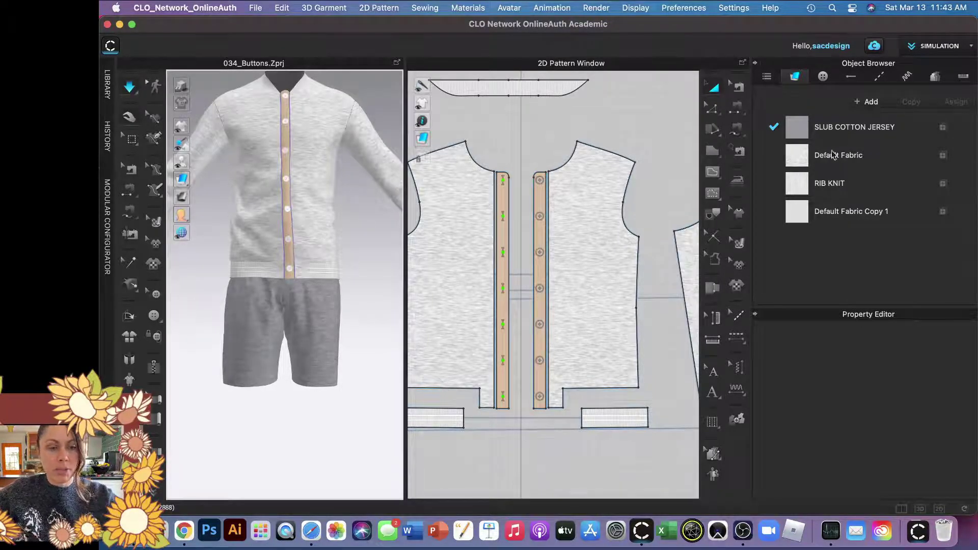
click(739, 89)
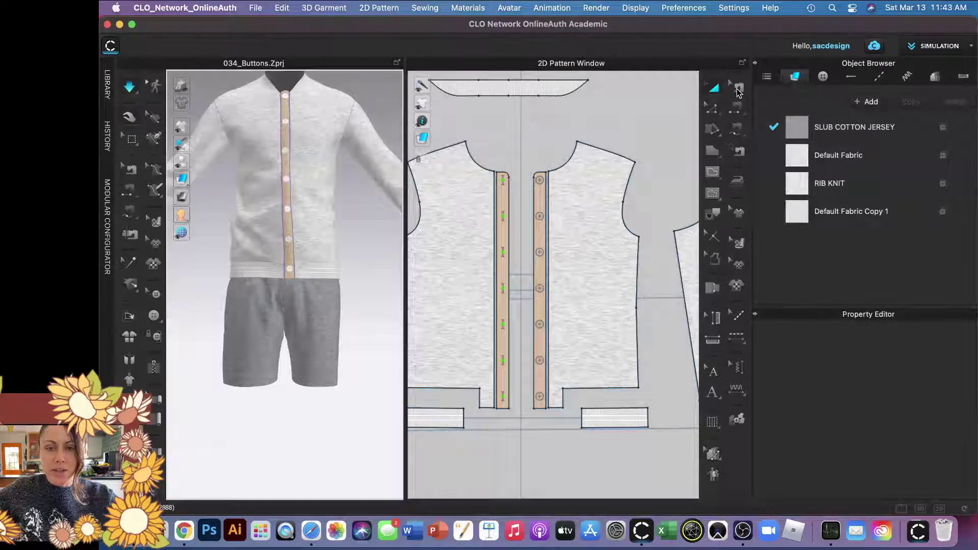
key(b)
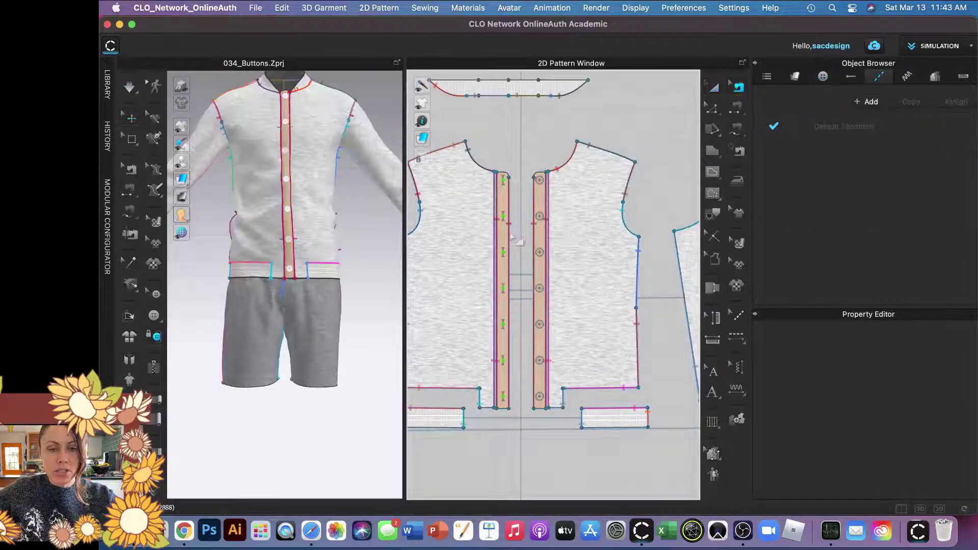
click(510, 235)
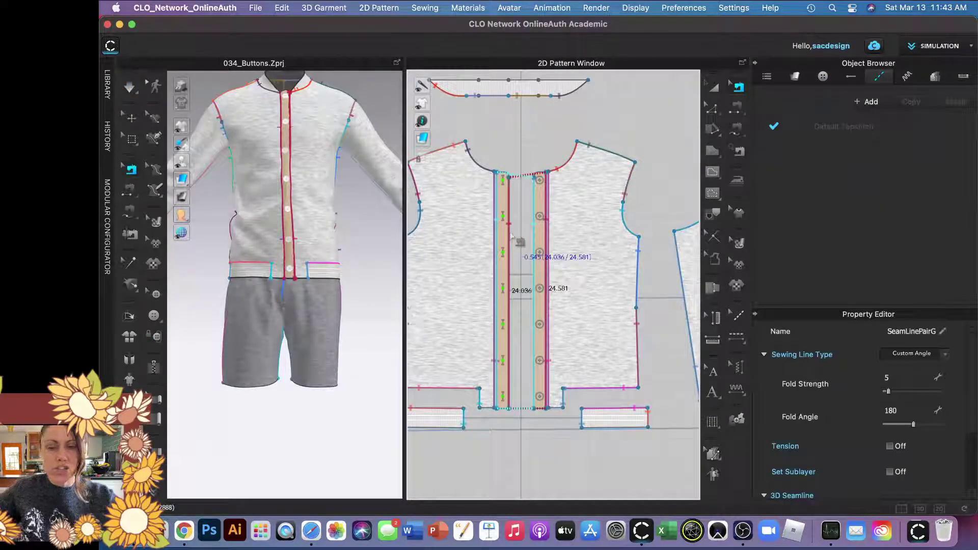
key(Delete)
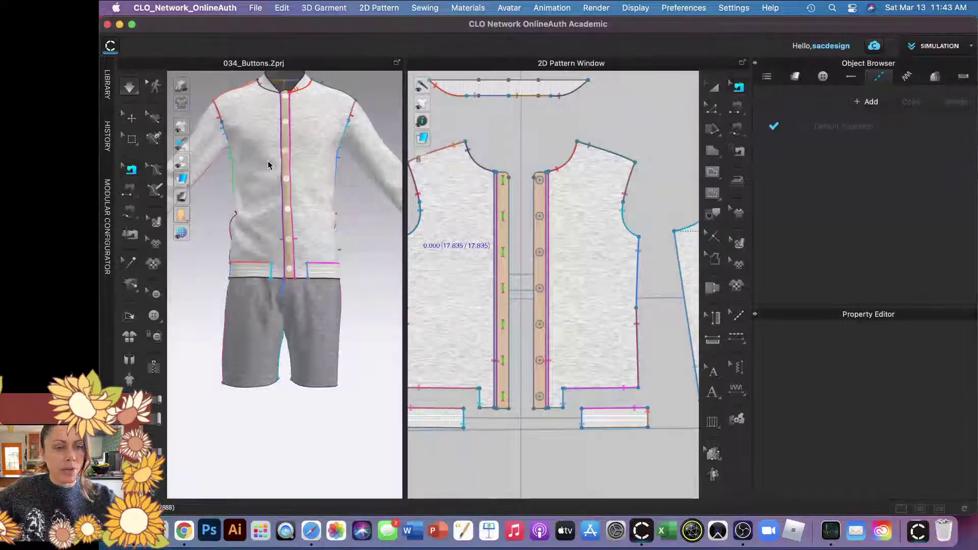
key(q)
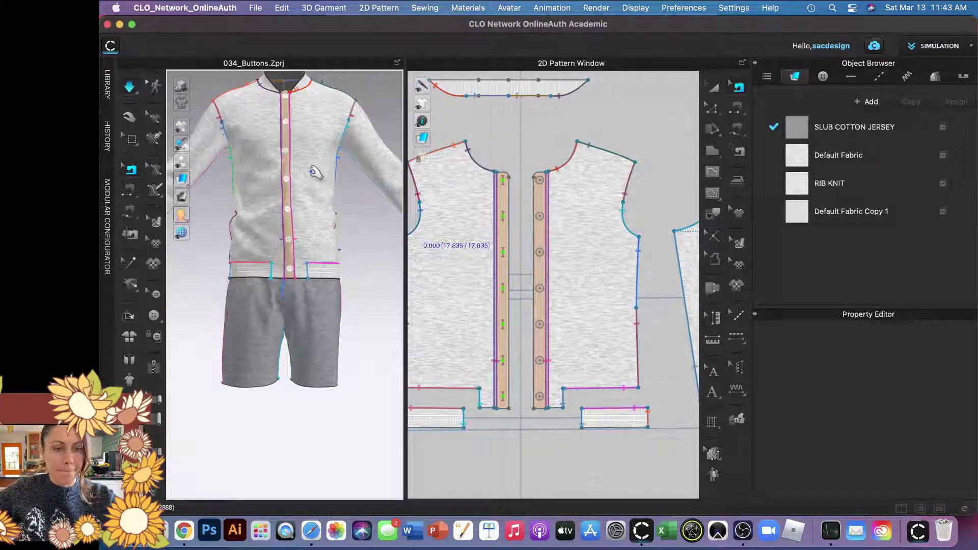
key(a)
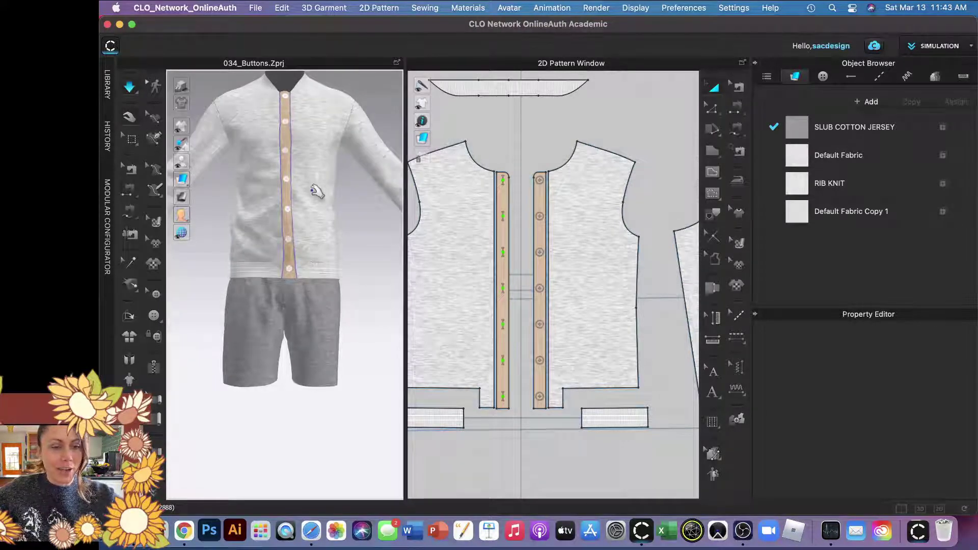
Unfasten the top button from its buttonhole and simulate the jacket with the other six still fastened.
middle_drag(319, 230, 318, 264)
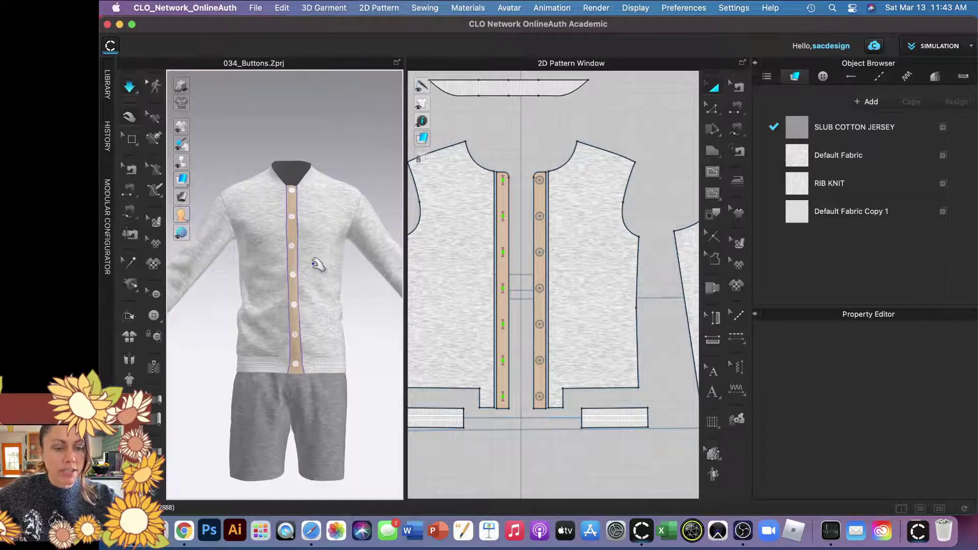
scroll(318, 264, up, 2)
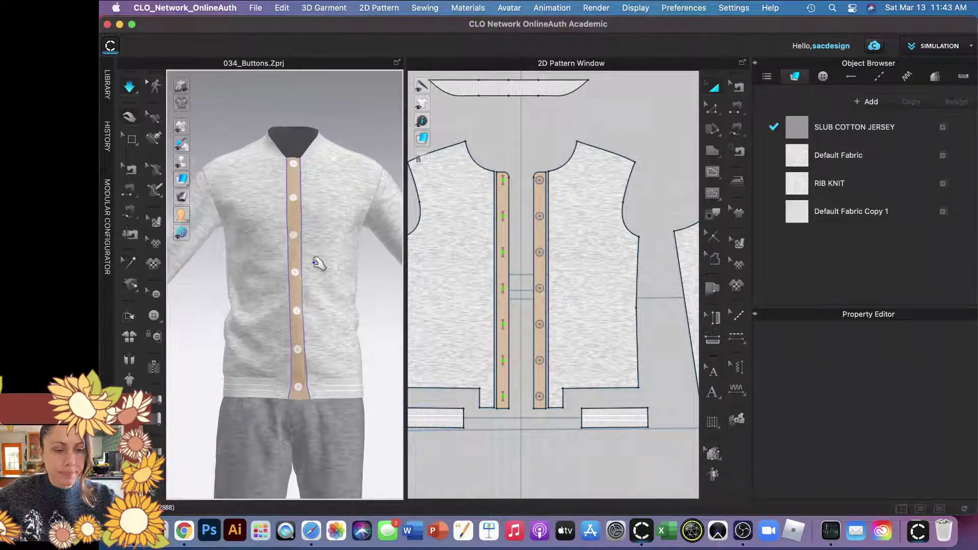
scroll(318, 264, up, 1)
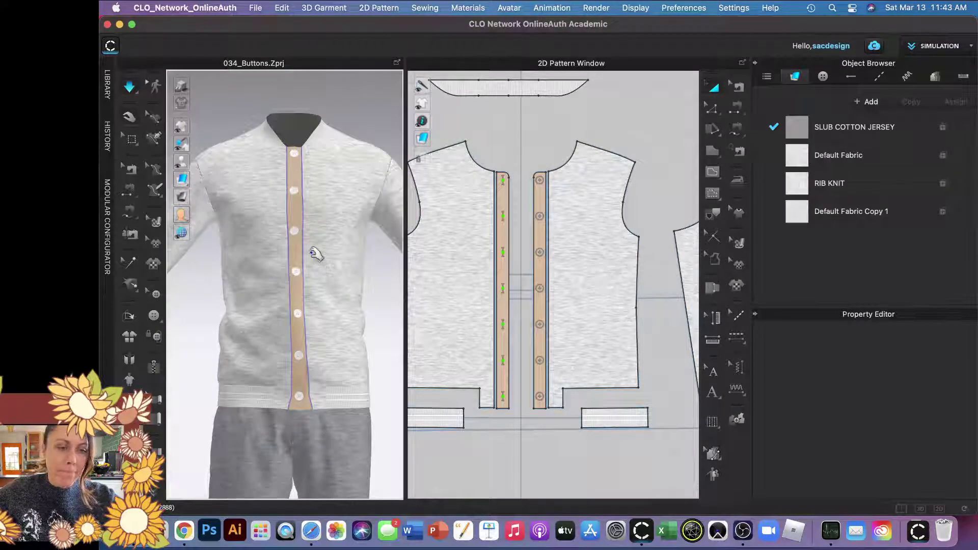
scroll(318, 264, up, 1)
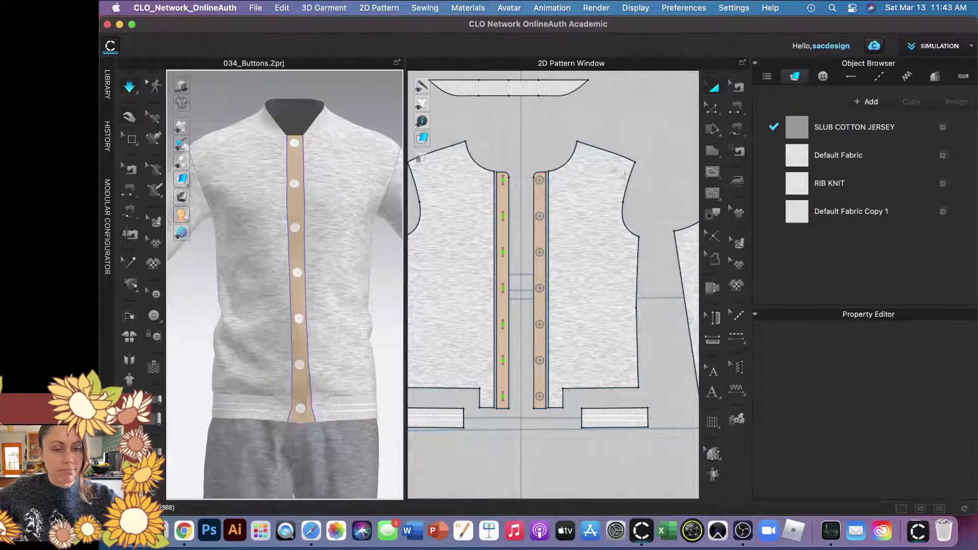
click(156, 336)
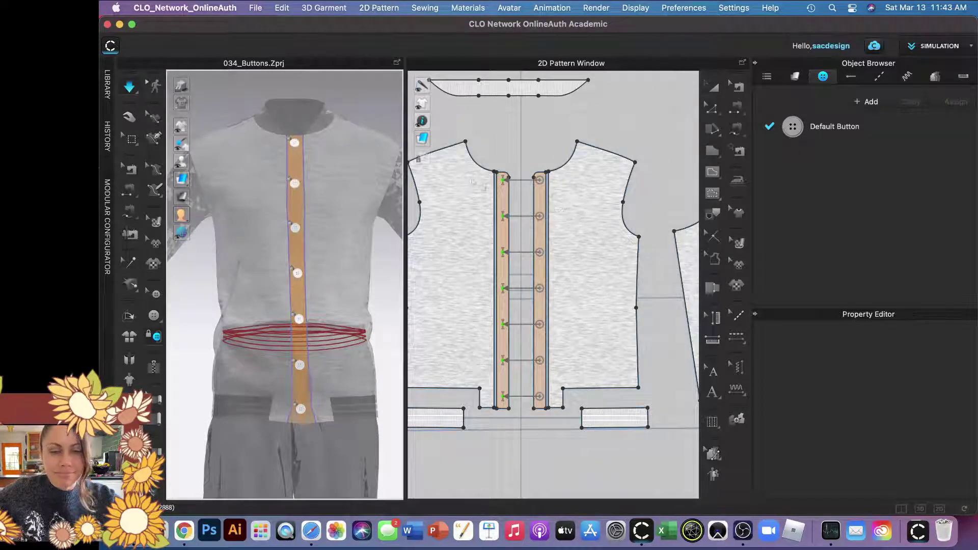
click(295, 142)
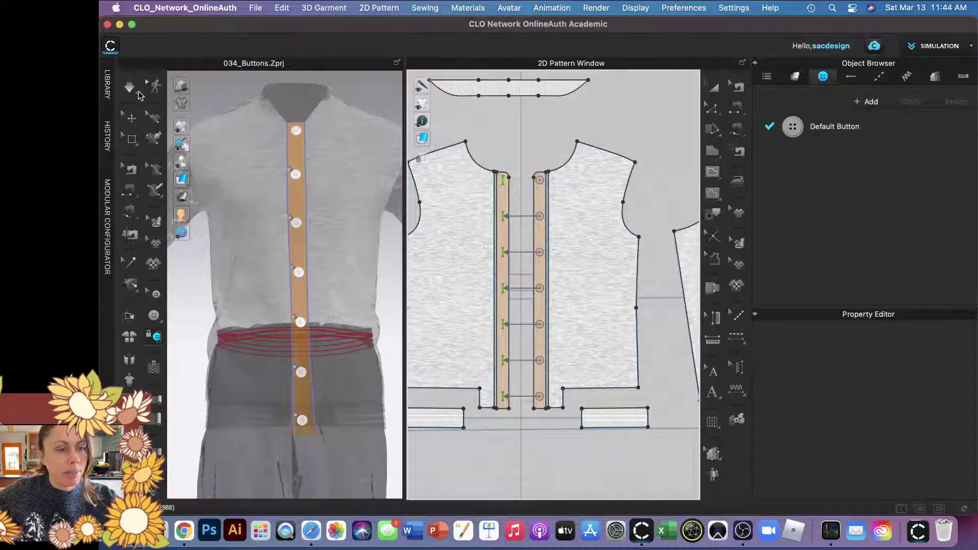
click(129, 88)
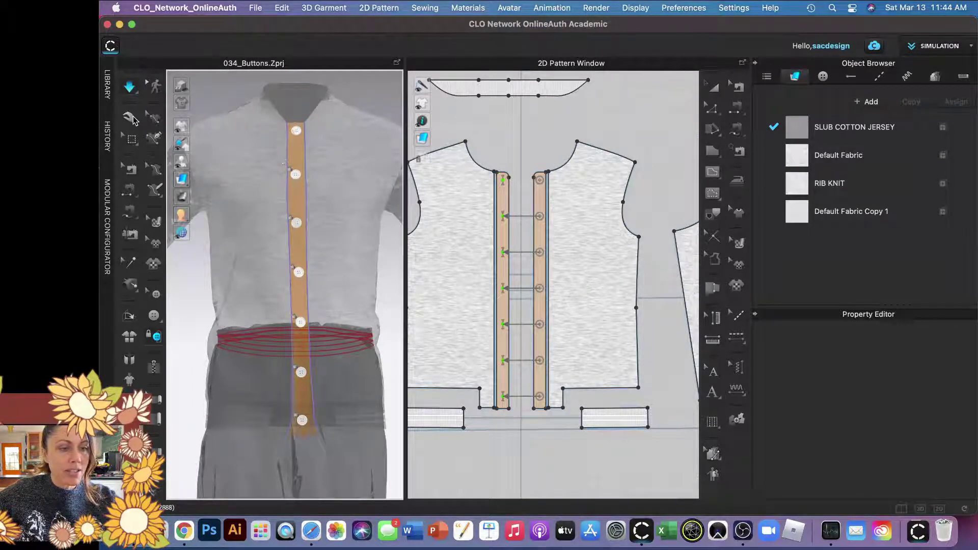
click(132, 119)
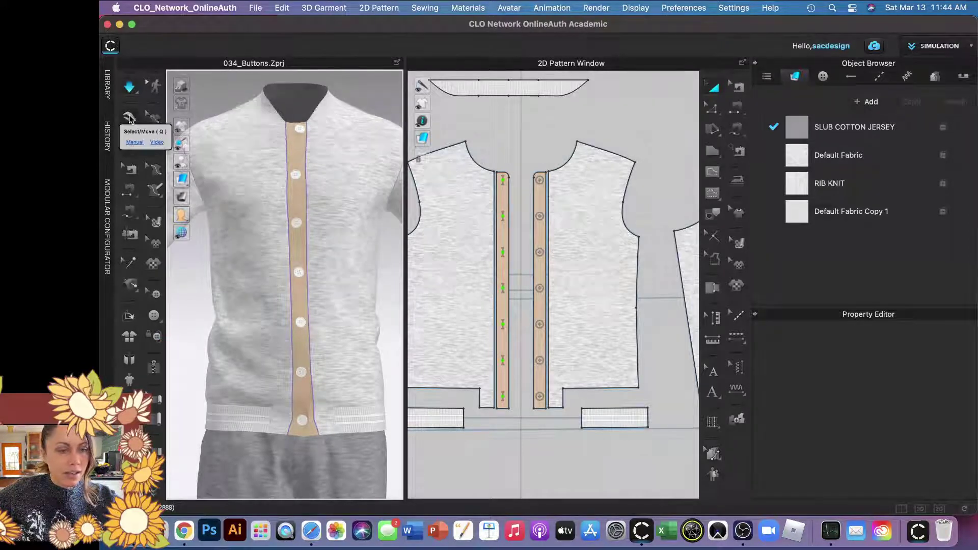
Pull both placket tops outward at the neckline to open the collar, and check the whole garment from the side and front.
click(285, 121)
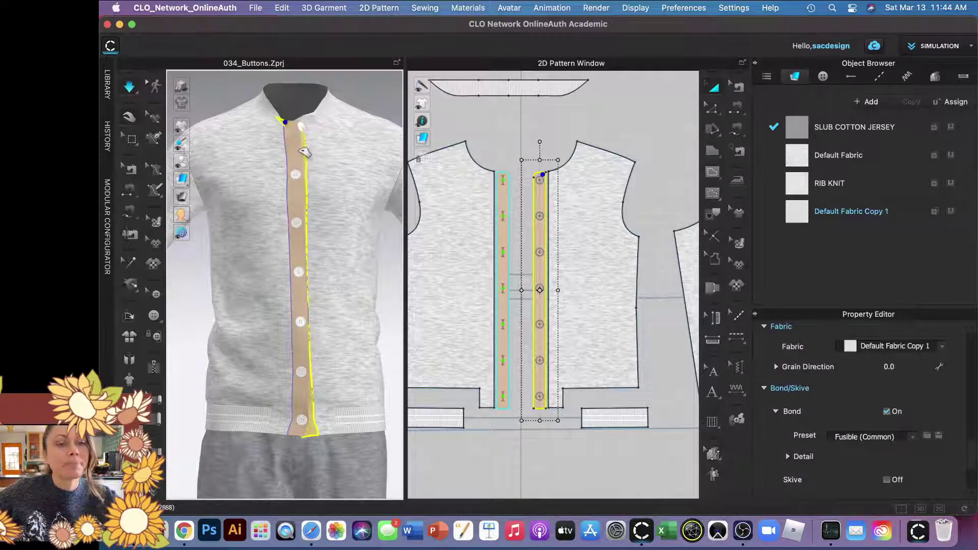
scroll(337, 135, up, 5)
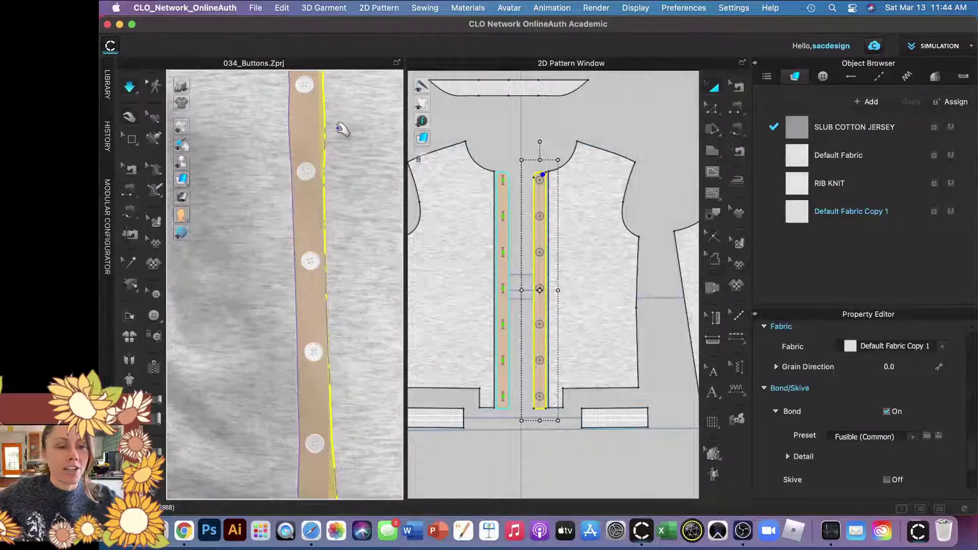
scroll(347, 121, up, 2)
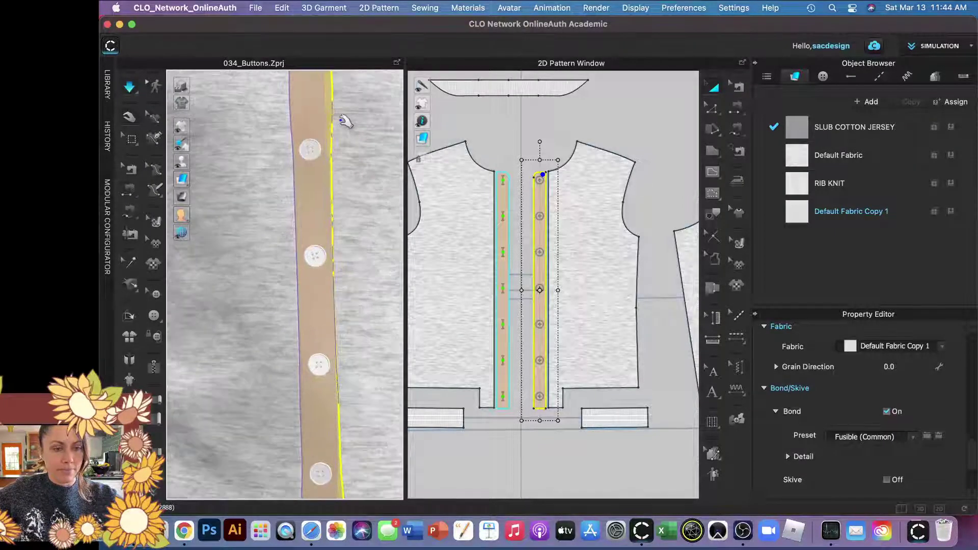
middle_drag(344, 133, 303, 443)
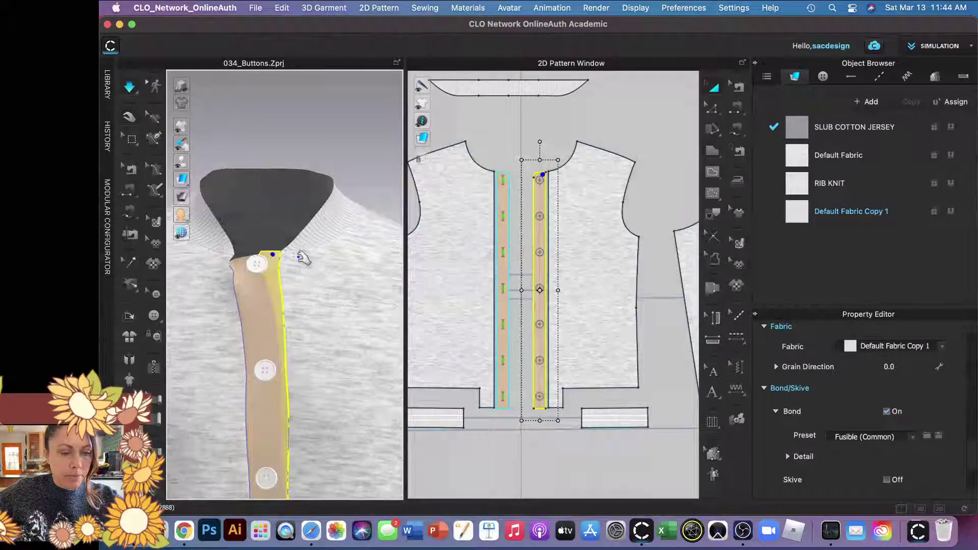
click(305, 259)
drag(308, 261, 359, 273)
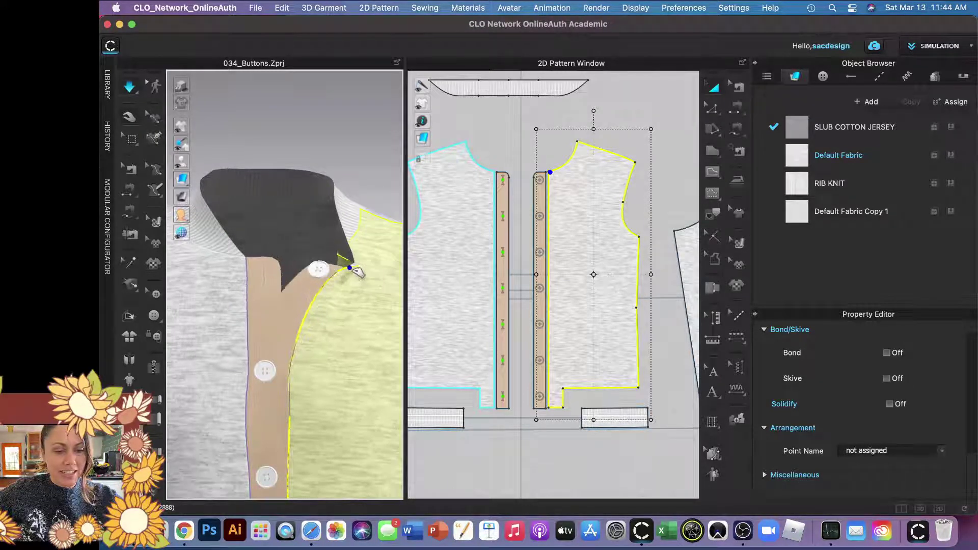
click(264, 269)
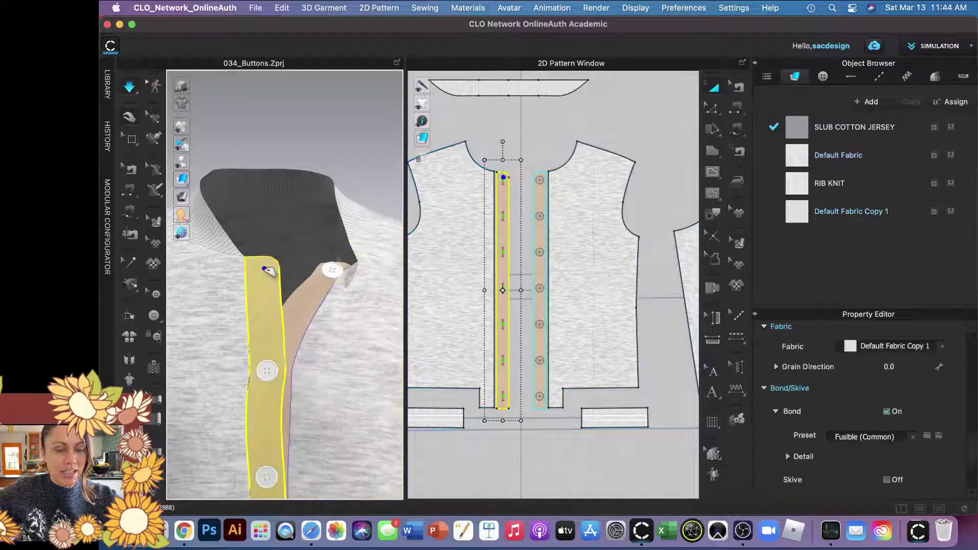
drag(249, 281, 212, 298)
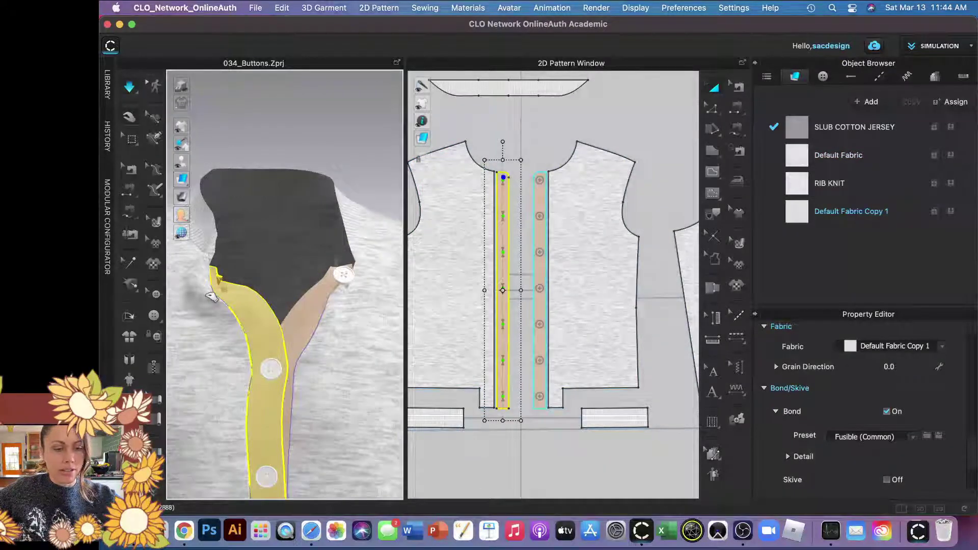
key(4)
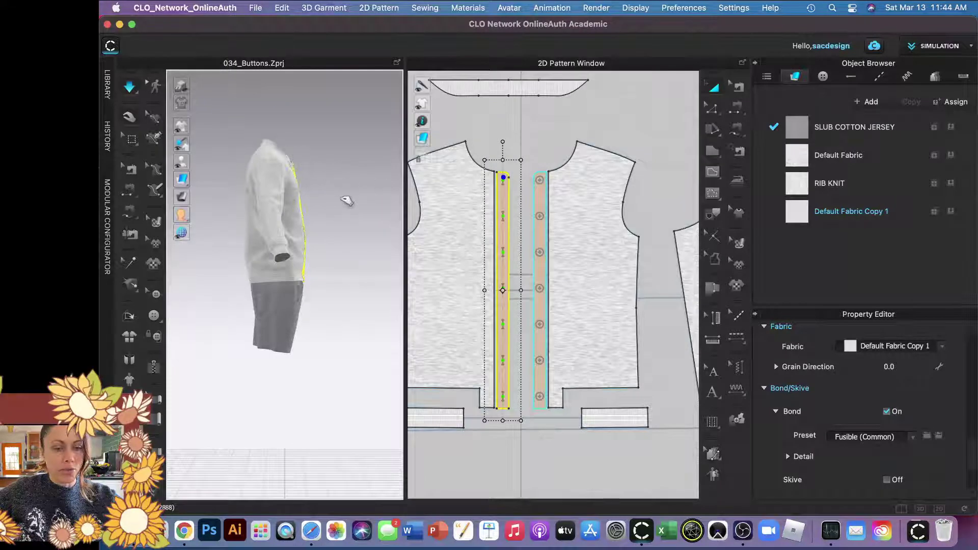
key(2)
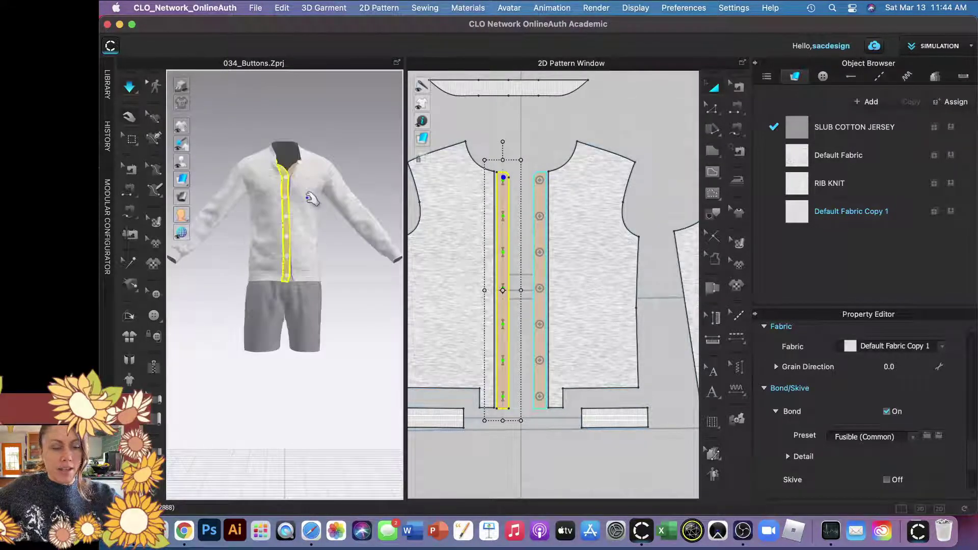